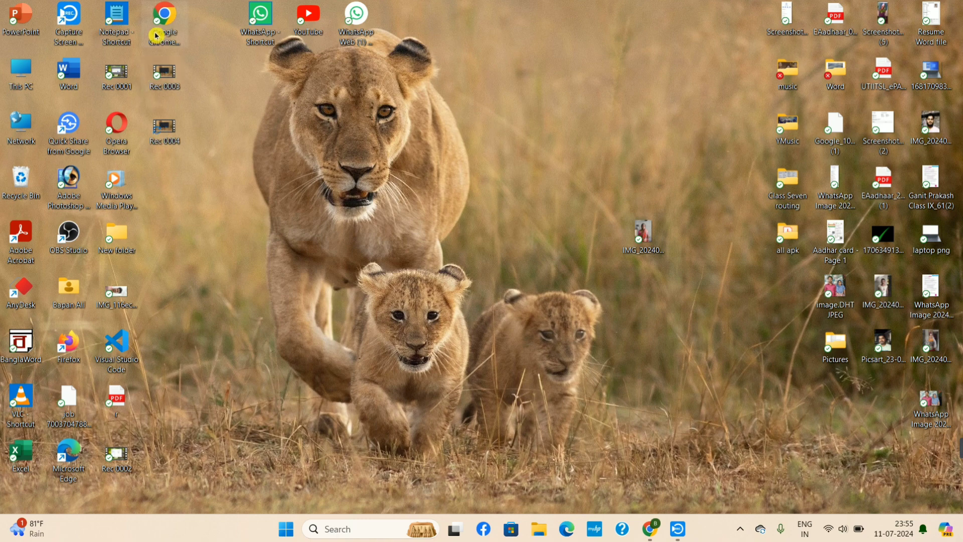
- Launch Chrome maximized and go to the SSC site at ssc.gov.in
double_click(161, 22)
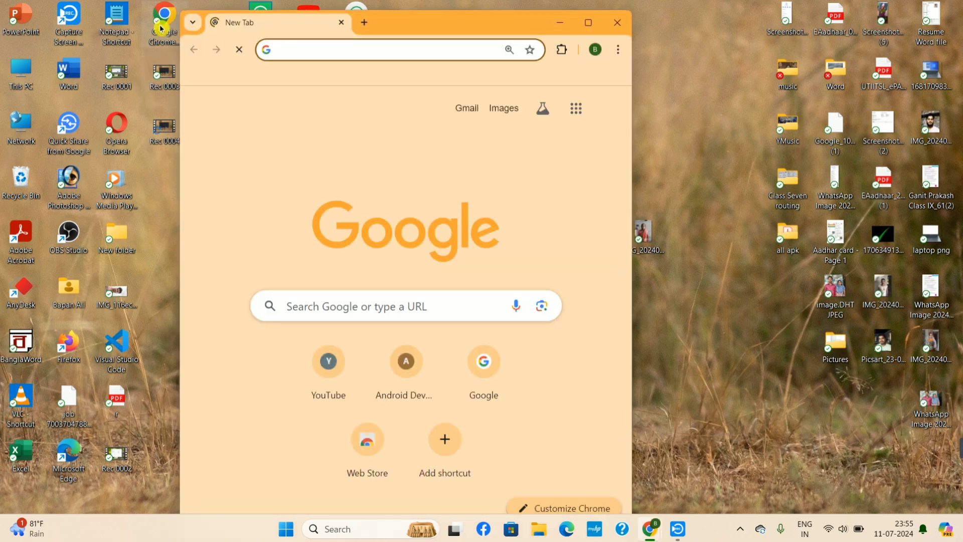
left_click(586, 23)
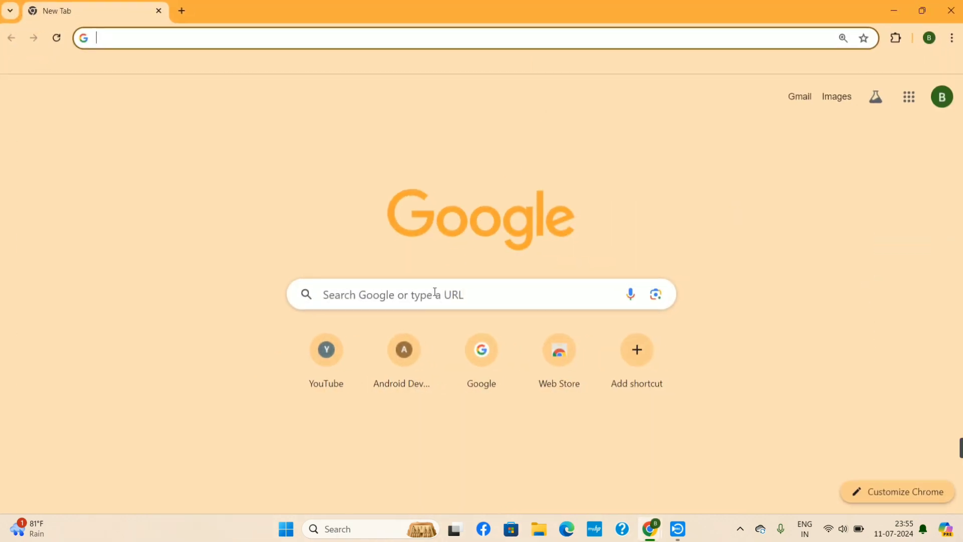
left_click(419, 298)
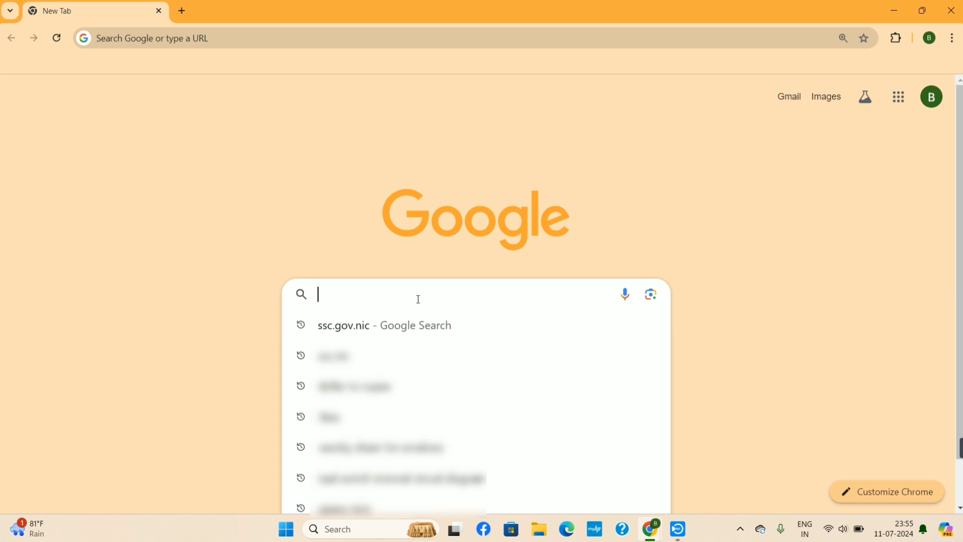
type("ssc.gov.in")
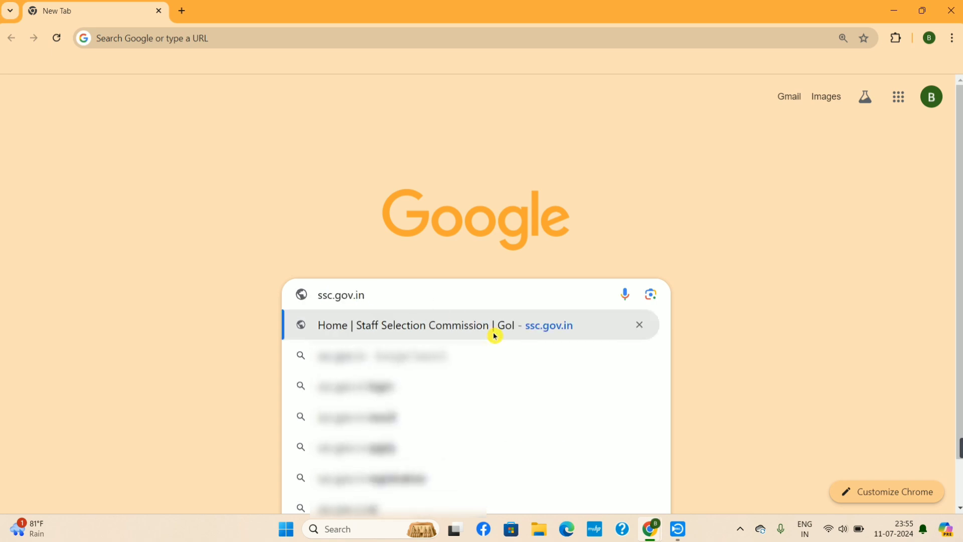
left_click(520, 325)
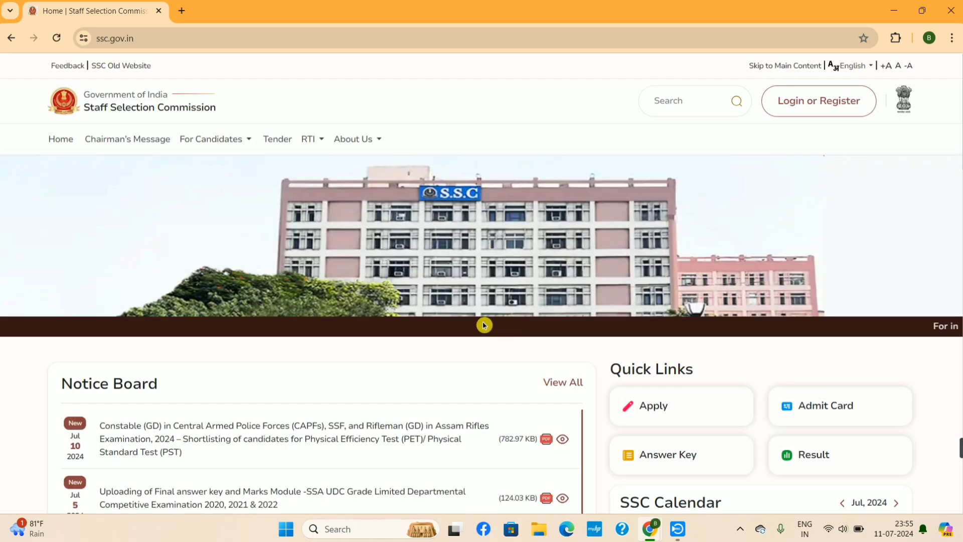
- Choose Login or Register, then Register Now to reach New Candidate One Time Registration
scroll(464, 333, "down", 5)
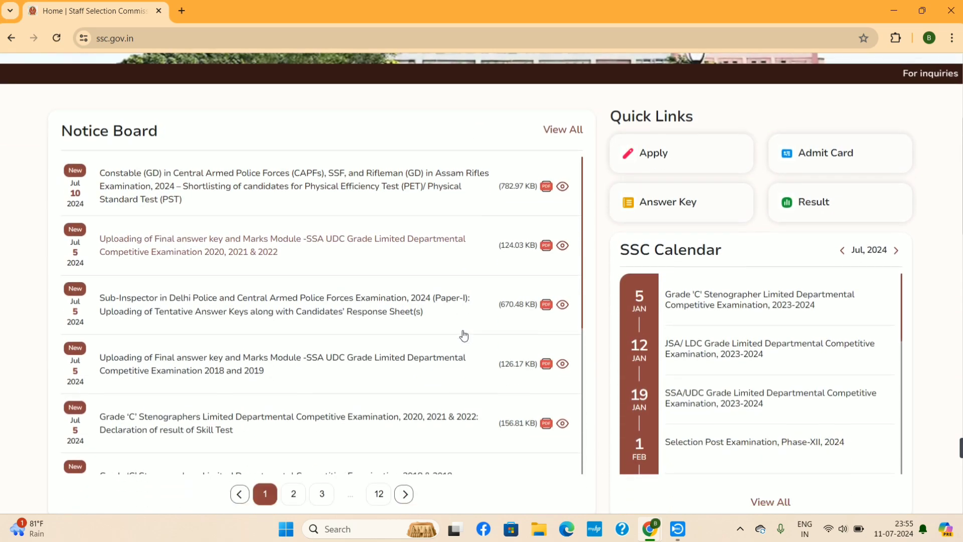
scroll(464, 335, "up", 4)
scroll(464, 335, "up", 1)
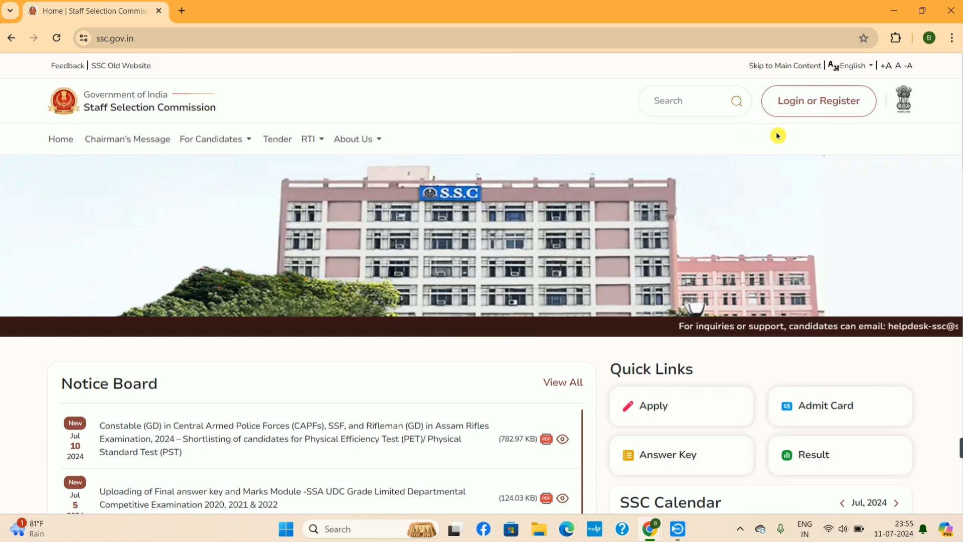
left_click(817, 112)
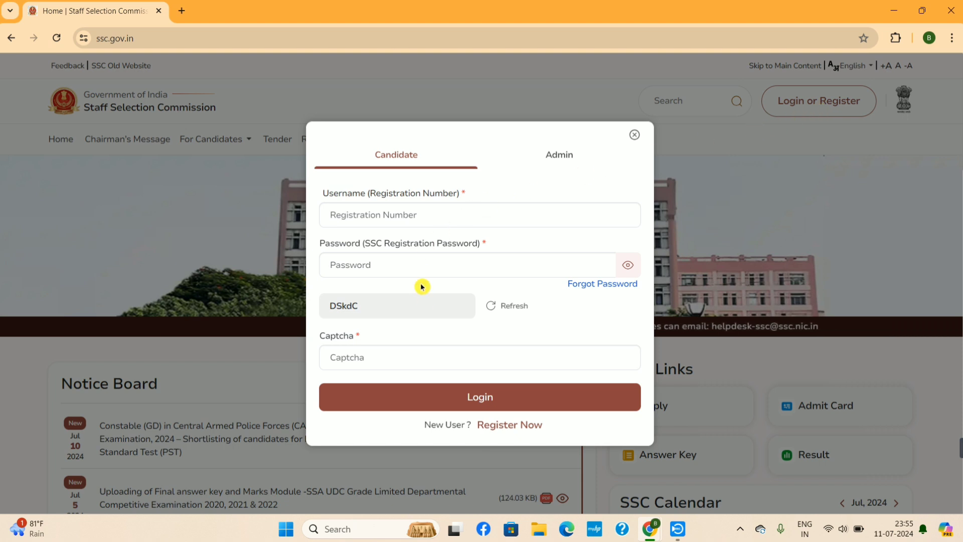
left_click(530, 429)
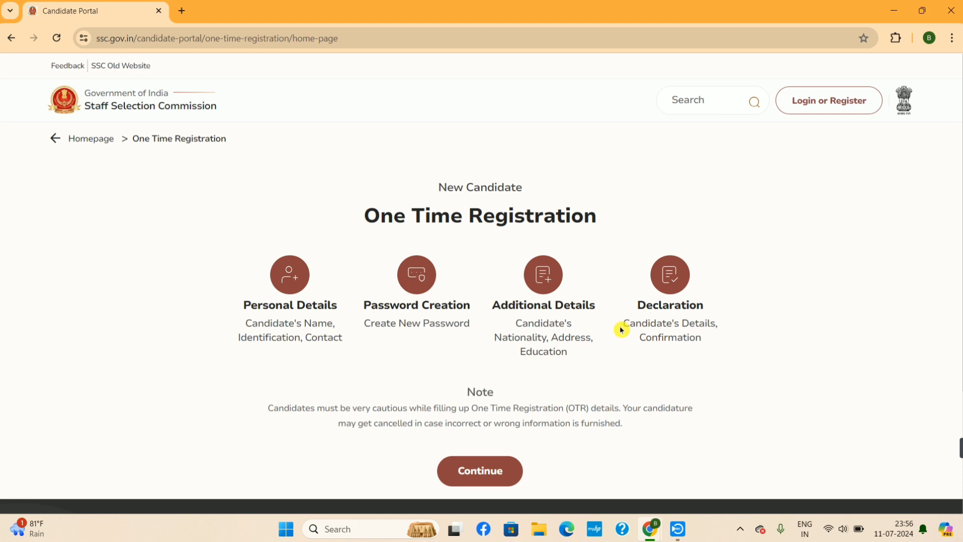
- Continue to Personal Details and answer Yes to 'Do you have a Aadhaar Card?'
left_click(483, 470)
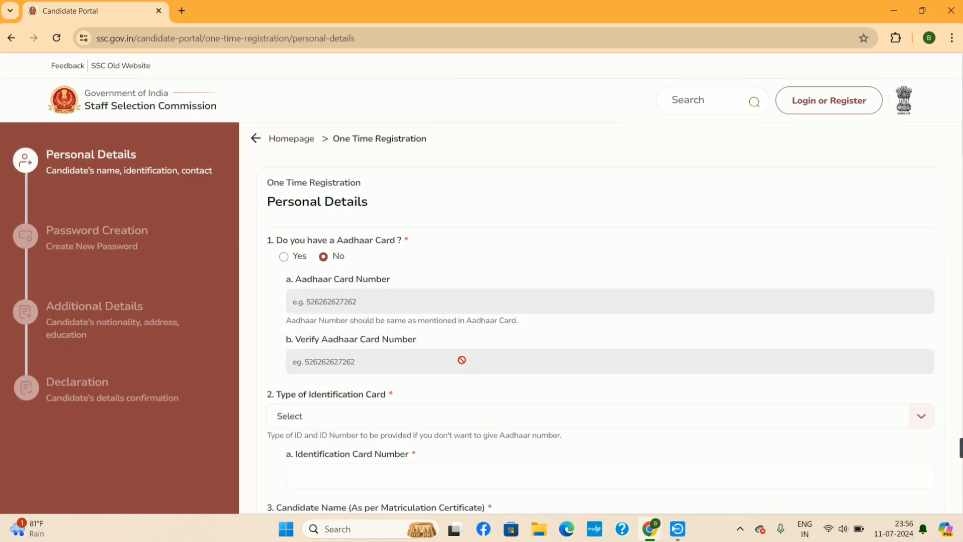
scroll(379, 263, "down", 1)
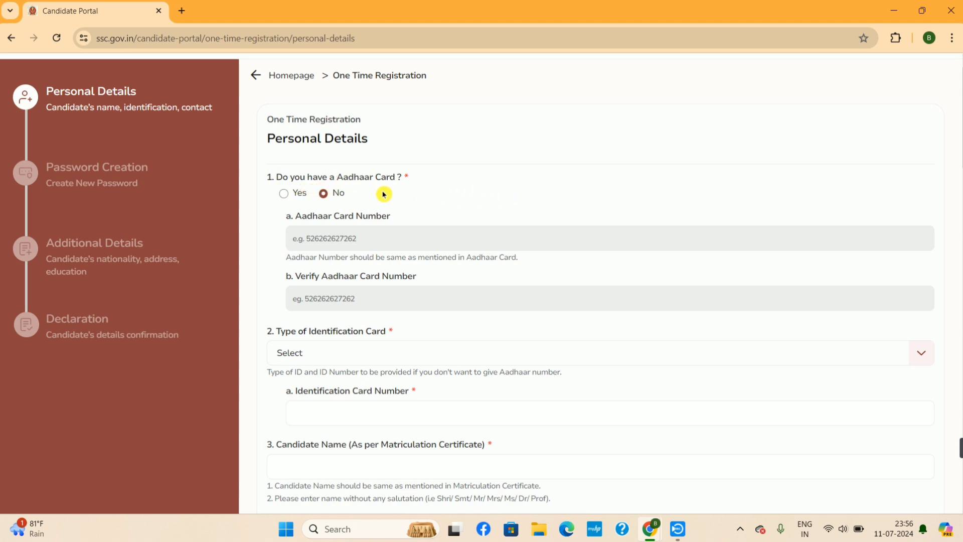
left_click(279, 193)
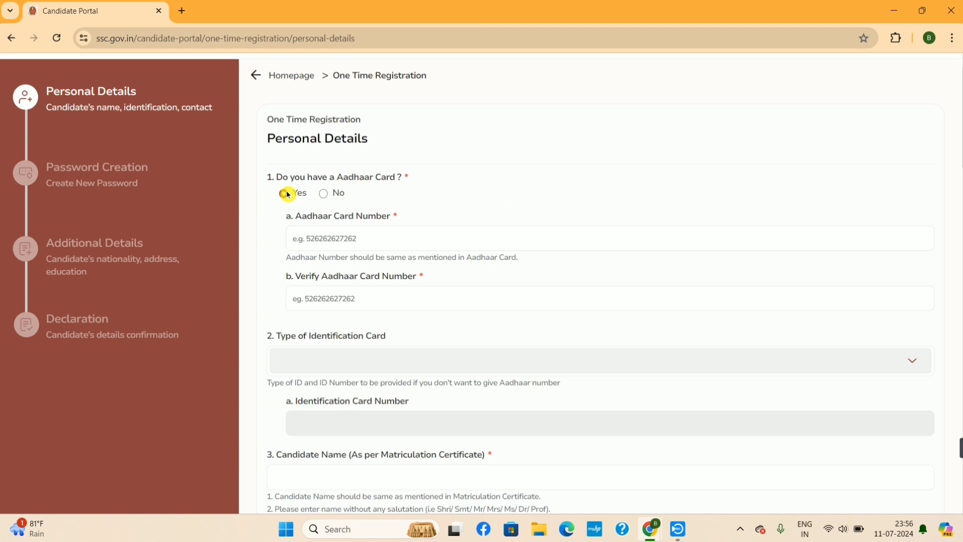
left_click(324, 194)
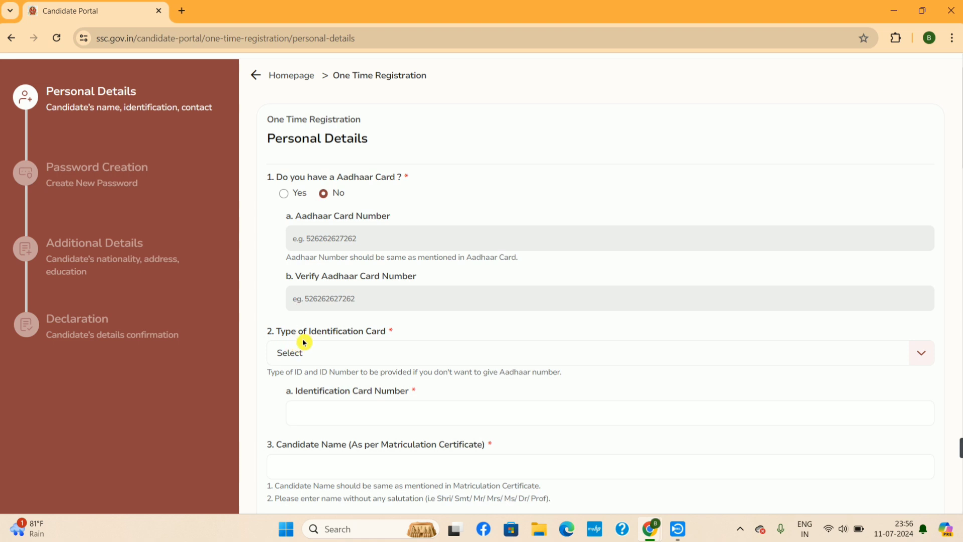
left_click(327, 357)
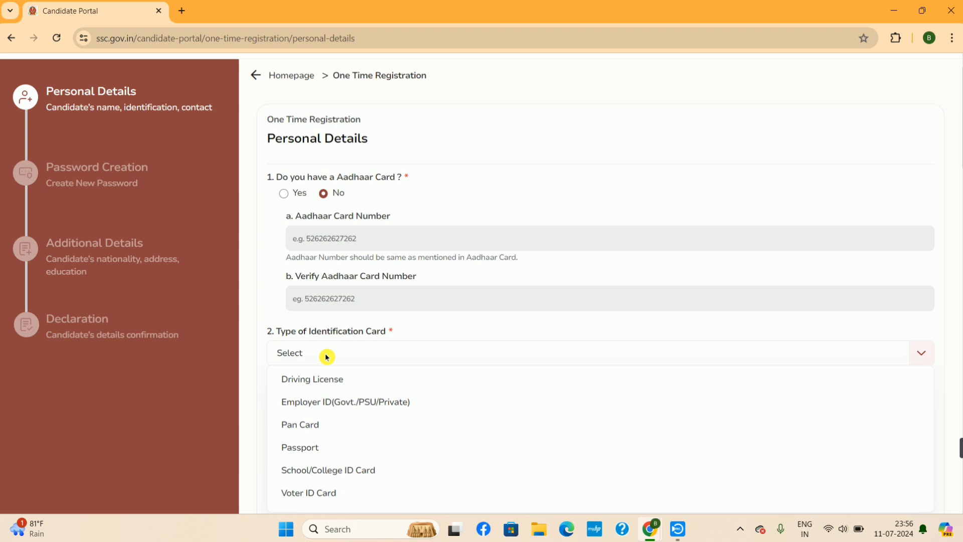
left_click(362, 350)
left_click(362, 349)
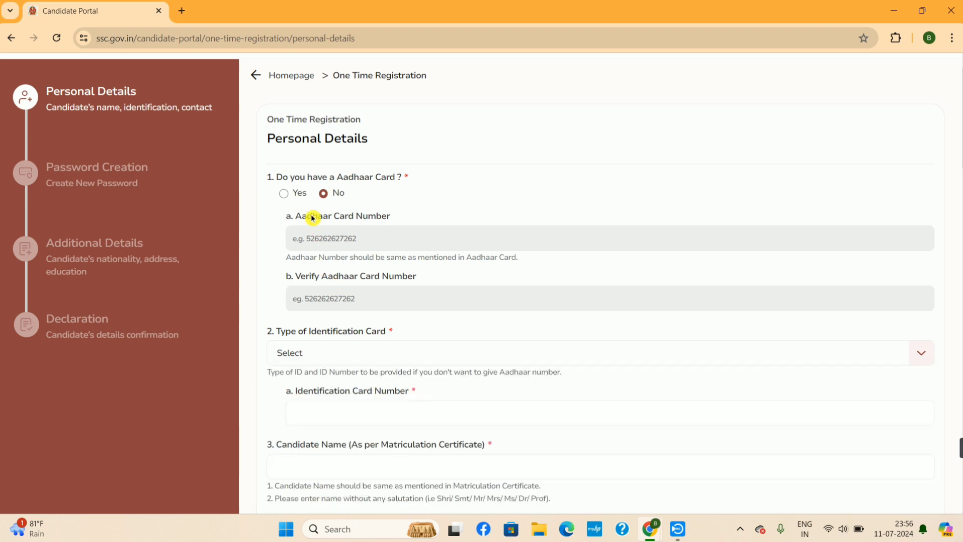
left_click(284, 193)
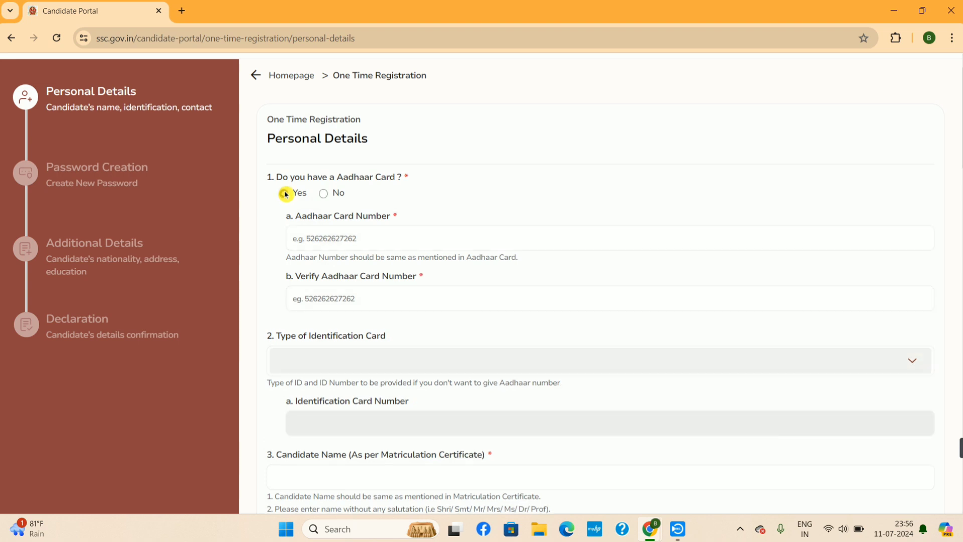
- Paste the candidate's Aadhaar number into Aadhaar Card Number and Verify Aadhaar Card Number
left_click(323, 239)
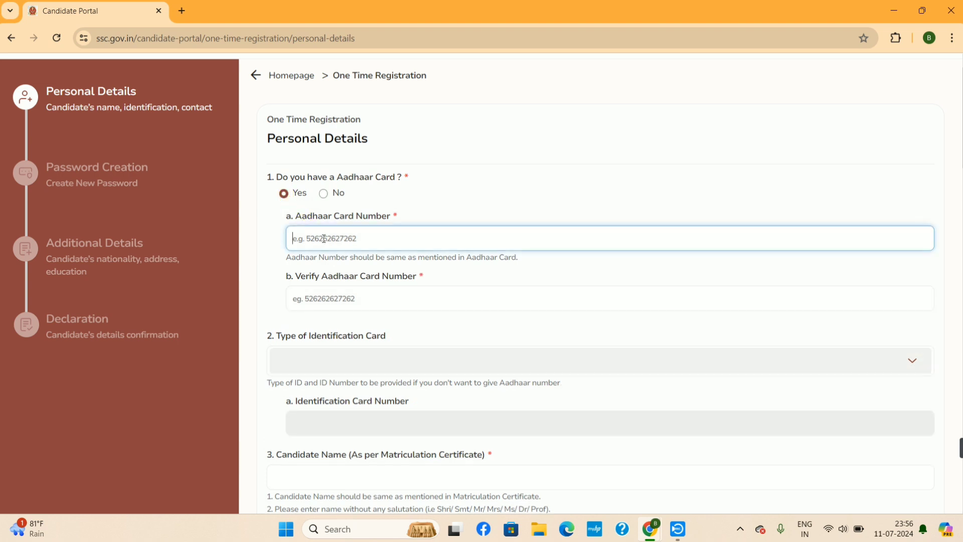
left_click(306, 300)
left_click(313, 236)
key("ctrl+v")
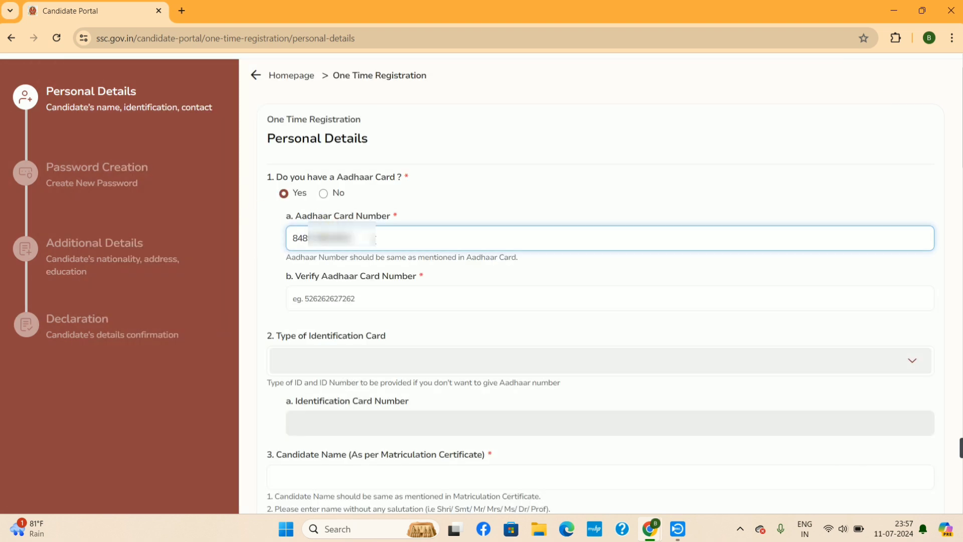
left_click(346, 303)
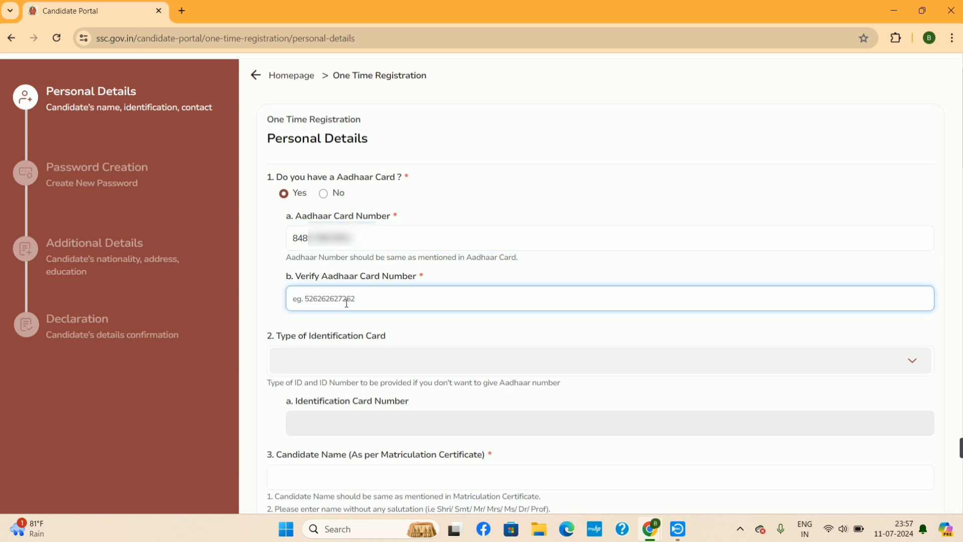
key("ctrl+v")
type("4")
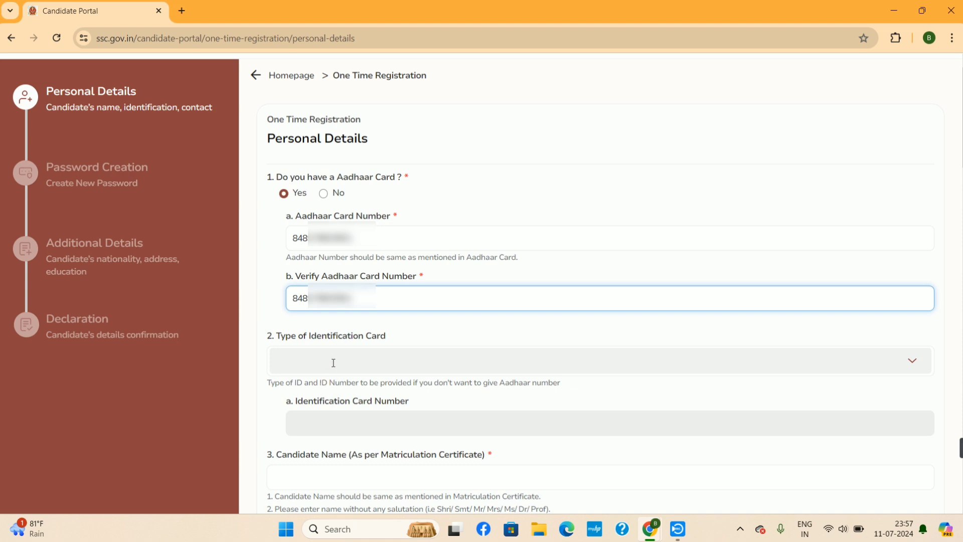
scroll(322, 354, "down", 1)
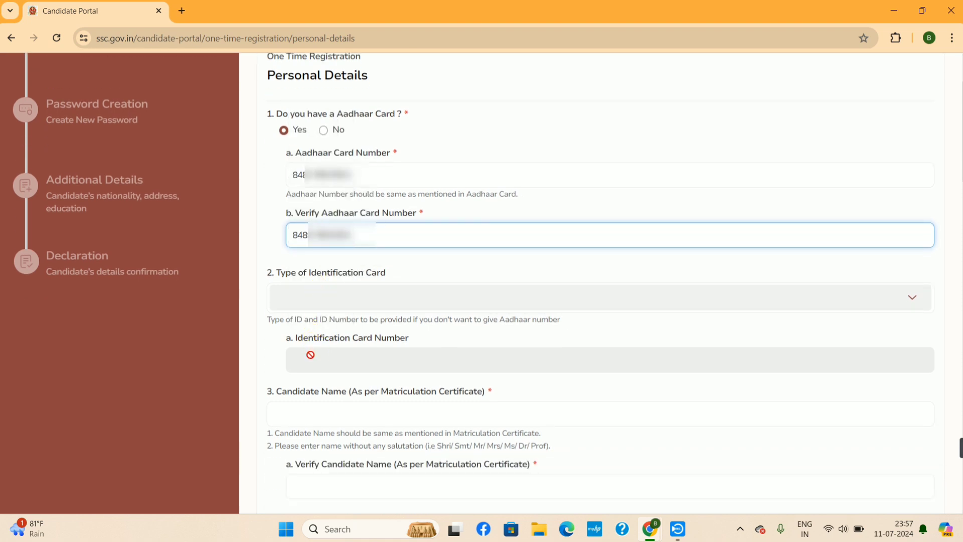
scroll(313, 351, "down", 2)
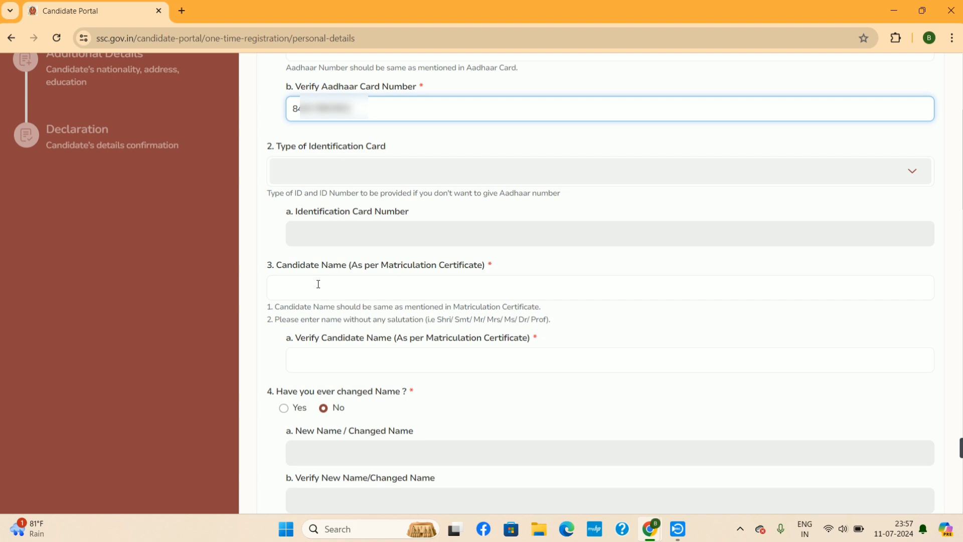
- Enter the candidate's full name in Candidate Name and again in Verify Candidate Name
left_click(318, 284)
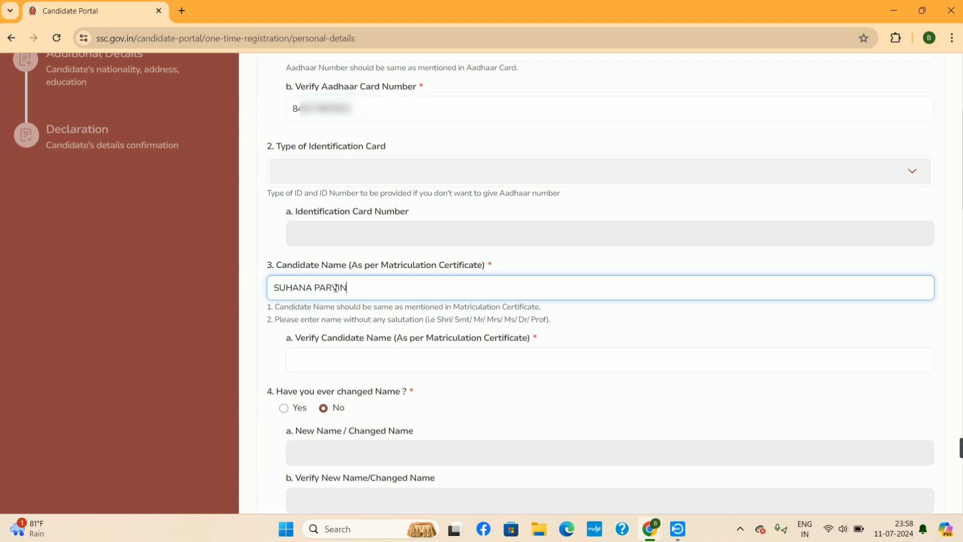
scroll(336, 288, "down", 1)
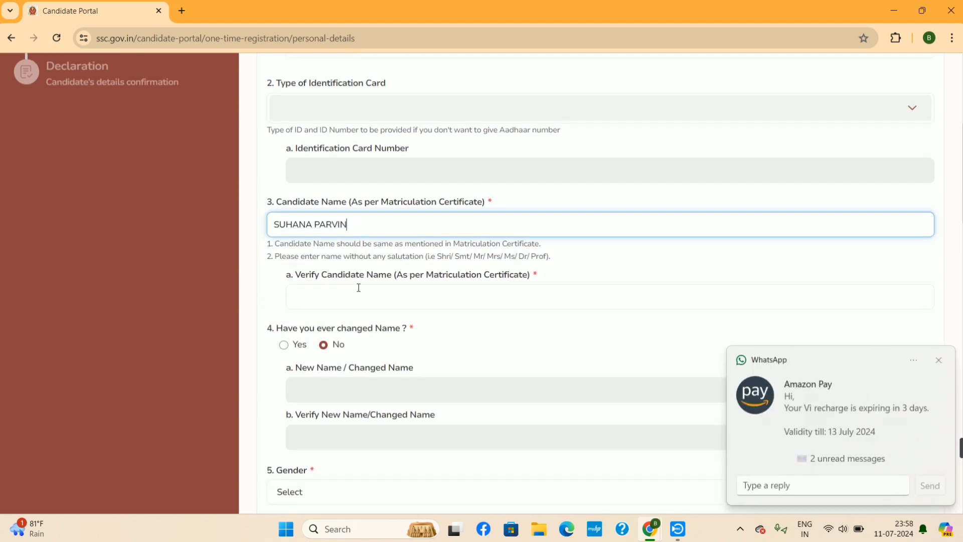
left_click(350, 294)
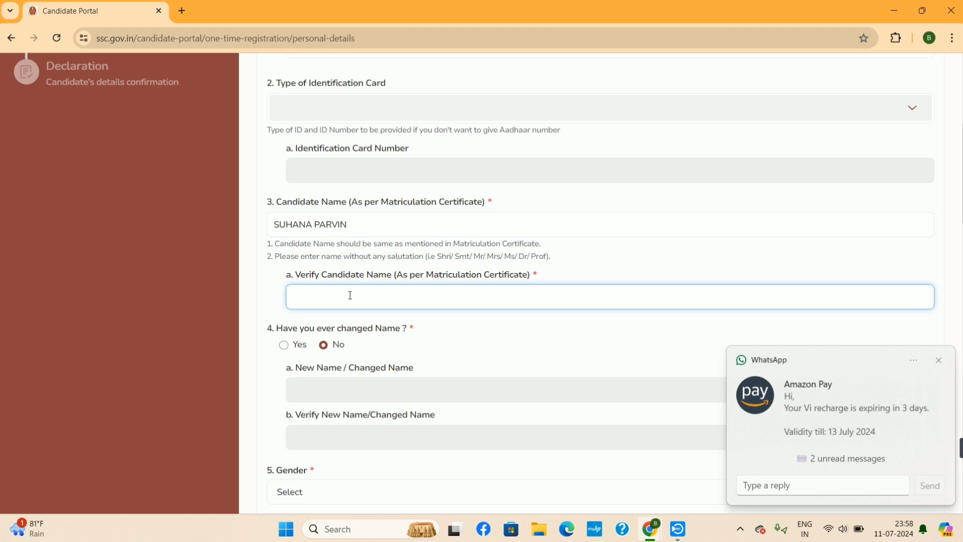
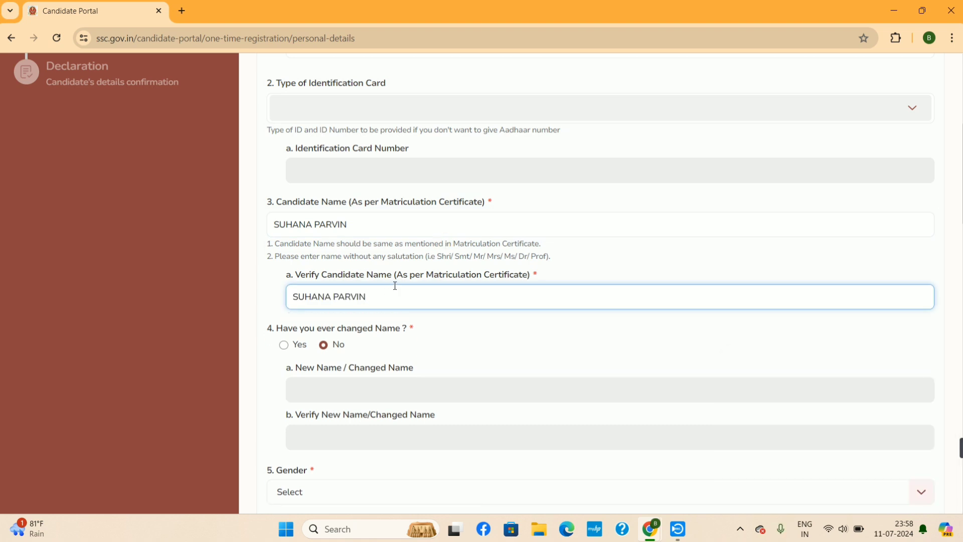
scroll(351, 283, "down", 1)
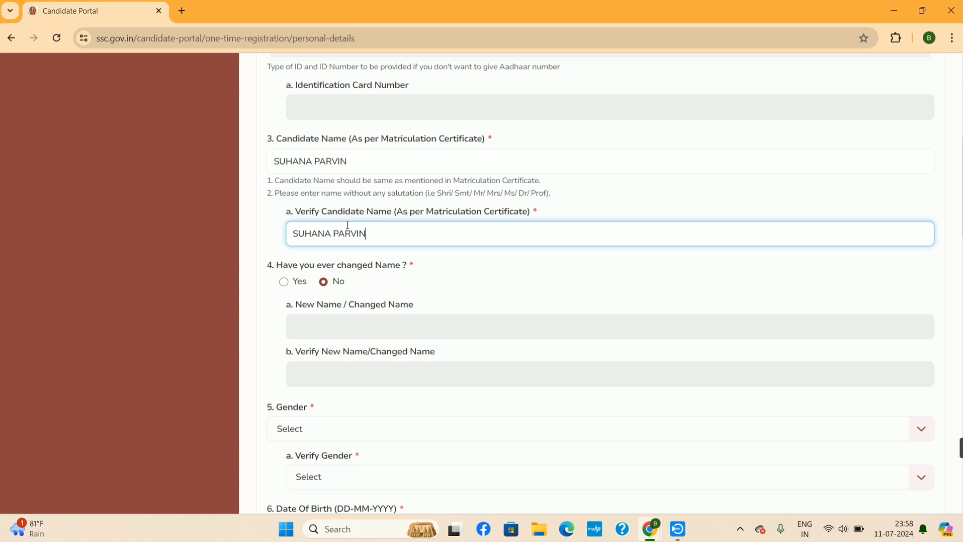
- Try Yes for 'Have you ever changed Name?', then set it back to No
left_click(284, 281)
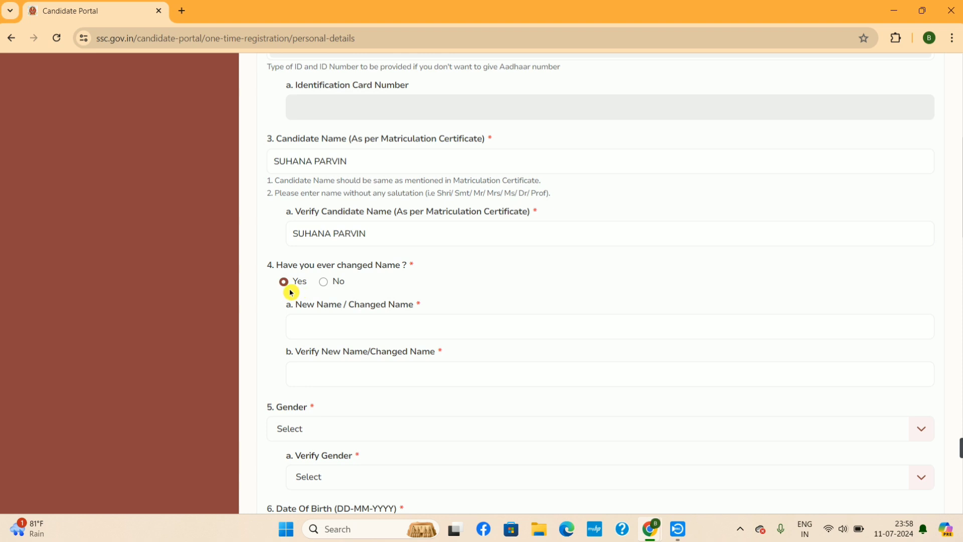
left_click(325, 316)
left_click(354, 351)
left_click(326, 282)
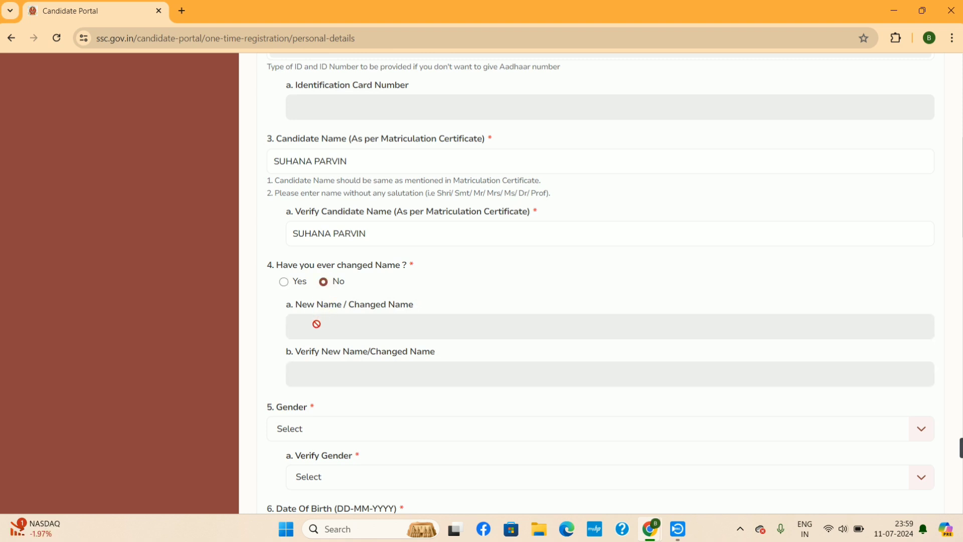
scroll(329, 368, "down", 3)
left_click(331, 350)
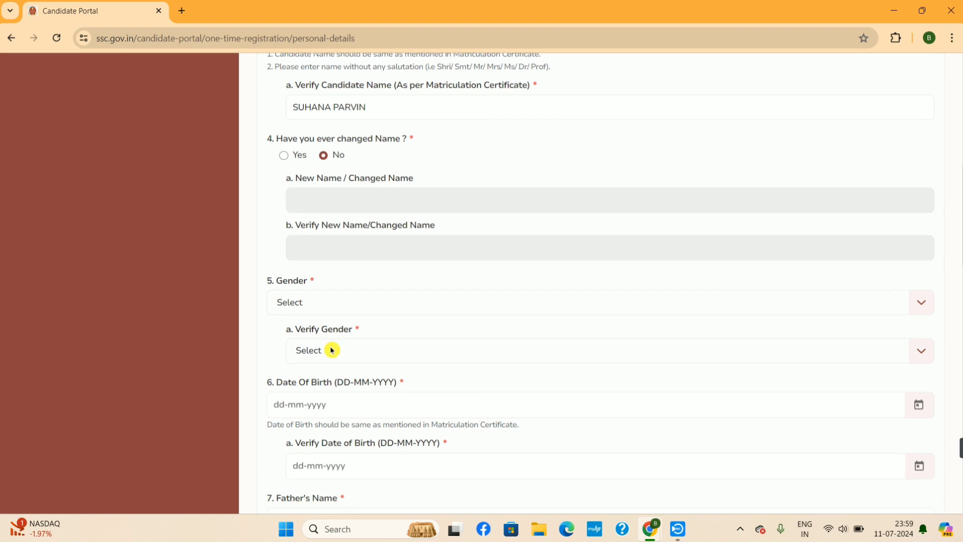
- Select Female in both the Gender and Verify Gender dropdowns
left_click(317, 300)
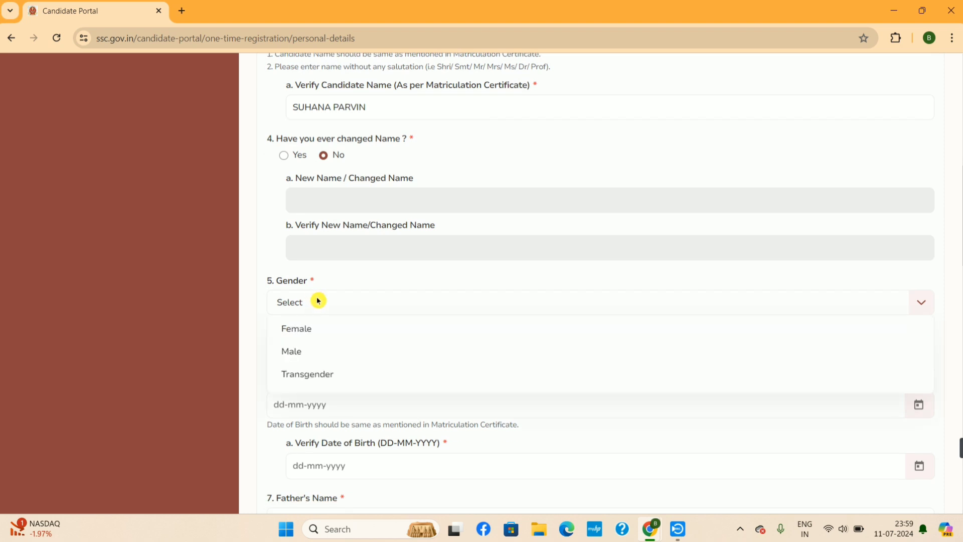
left_click(315, 326)
scroll(315, 324, "down", 3)
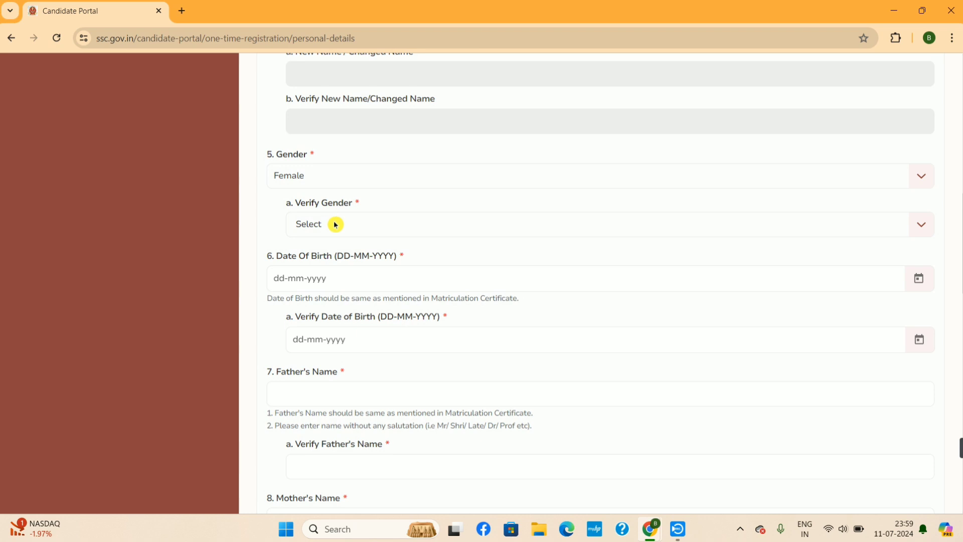
left_click(332, 221)
left_click(322, 252)
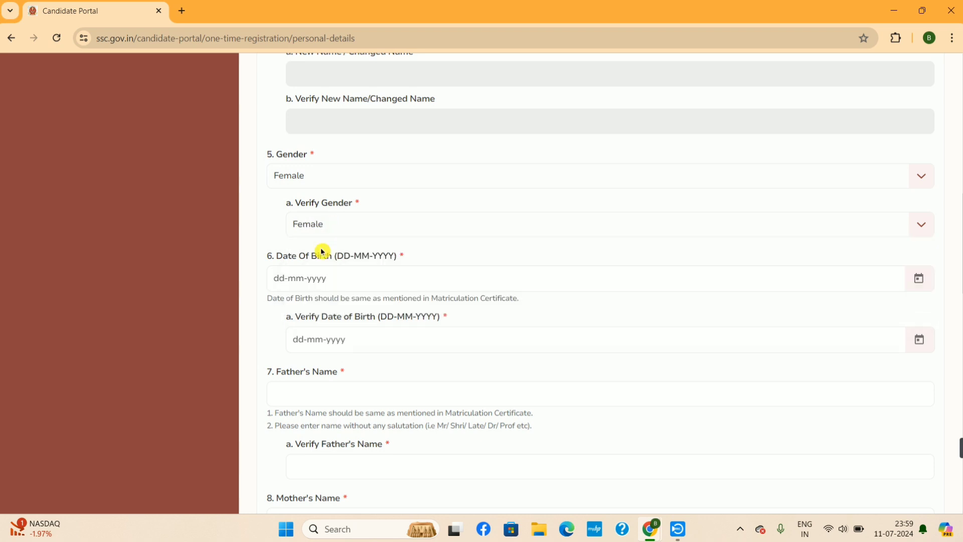
scroll(322, 252, "down", 1)
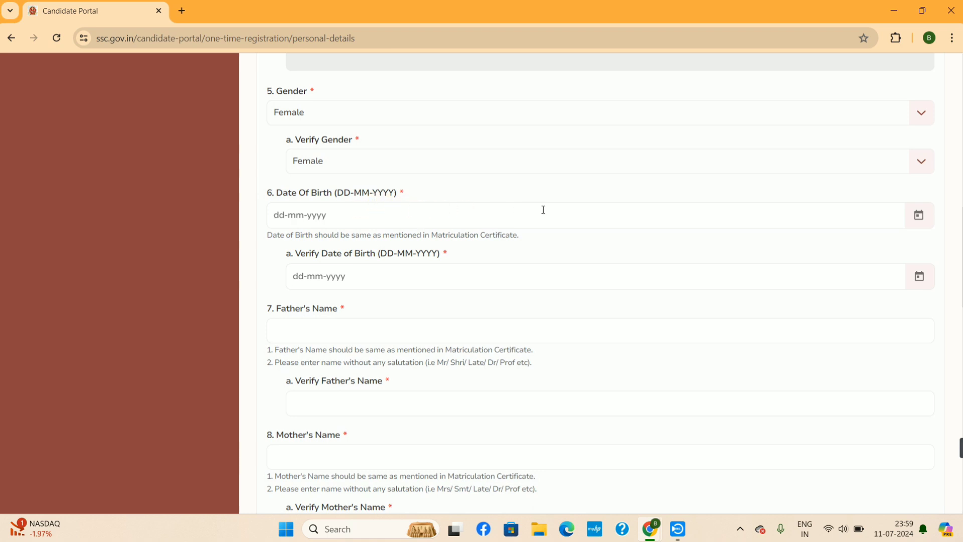
left_click(919, 215)
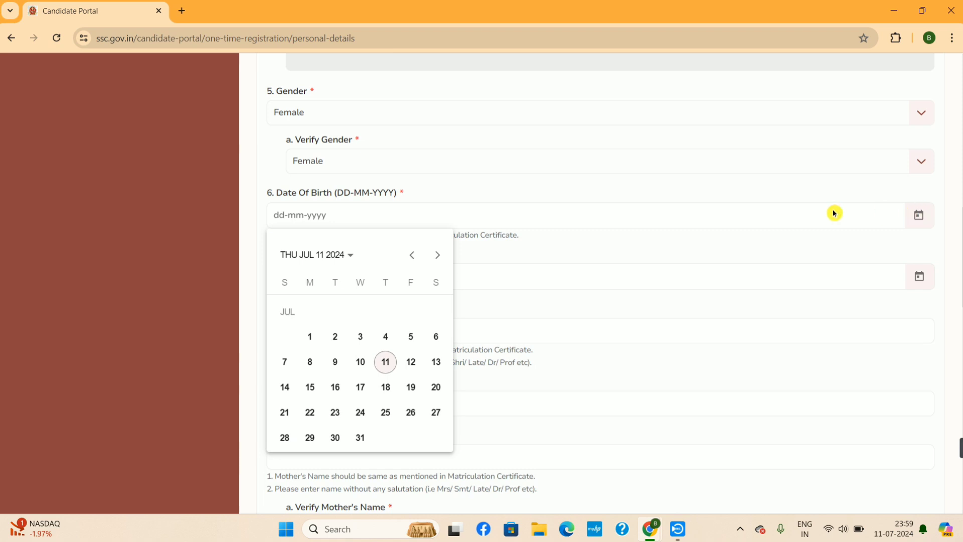
left_click(347, 257)
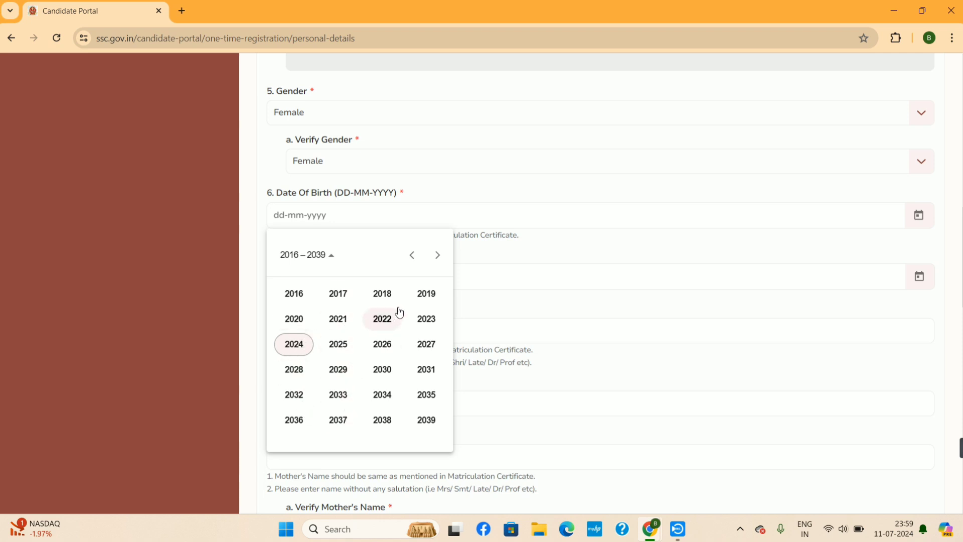
left_click(414, 255)
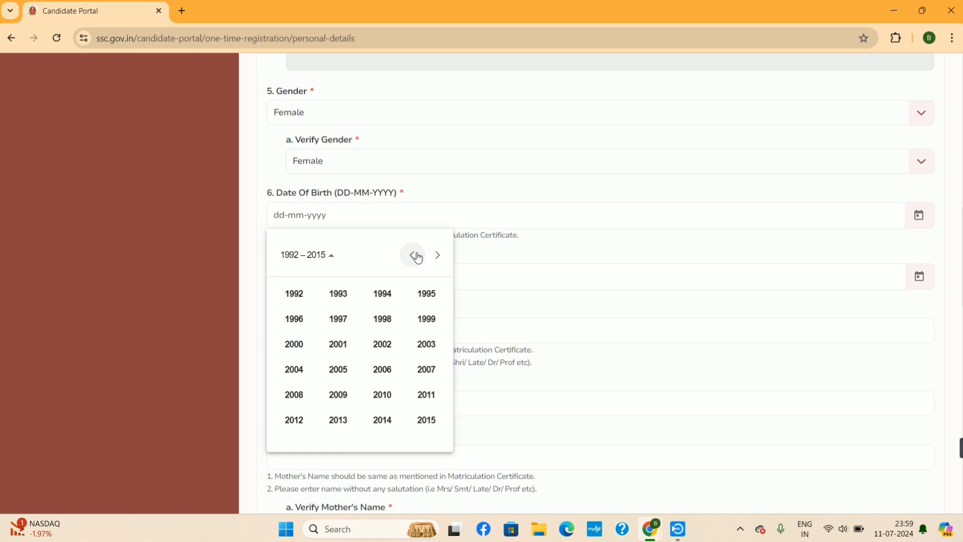
left_click(415, 255)
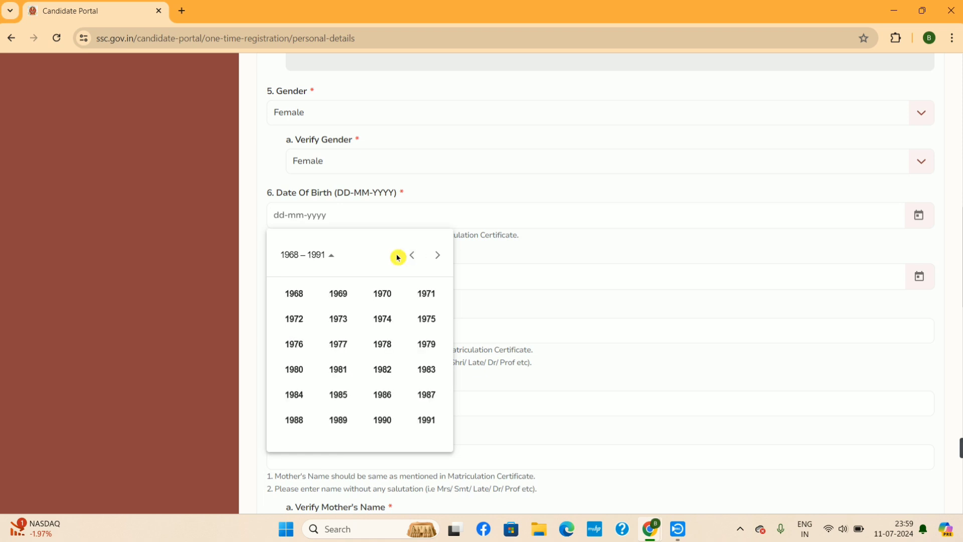
left_click(298, 422)
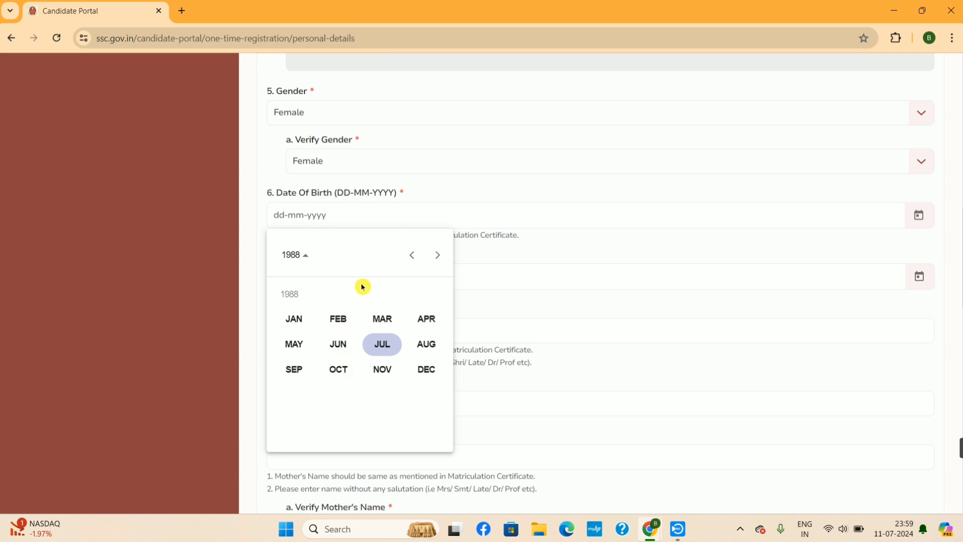
left_click(290, 320)
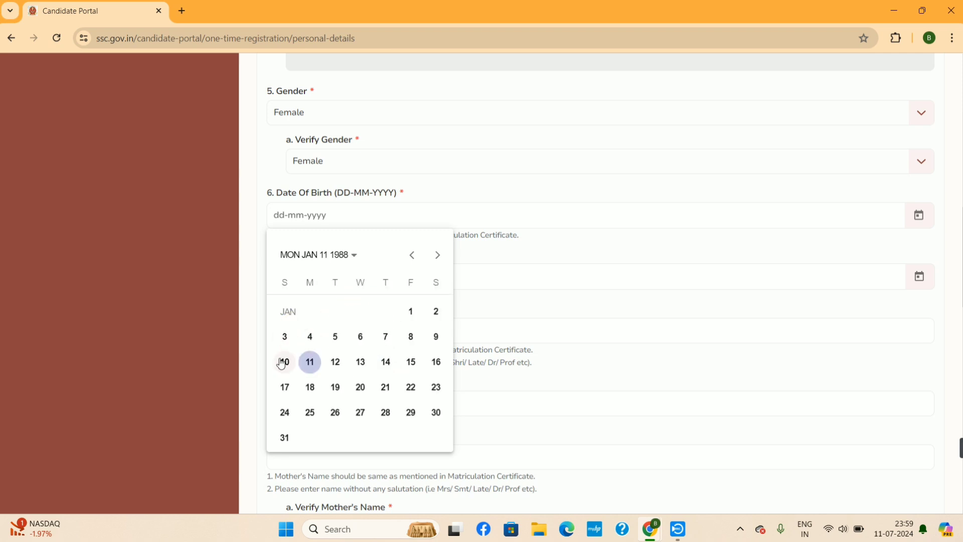
left_click(284, 437)
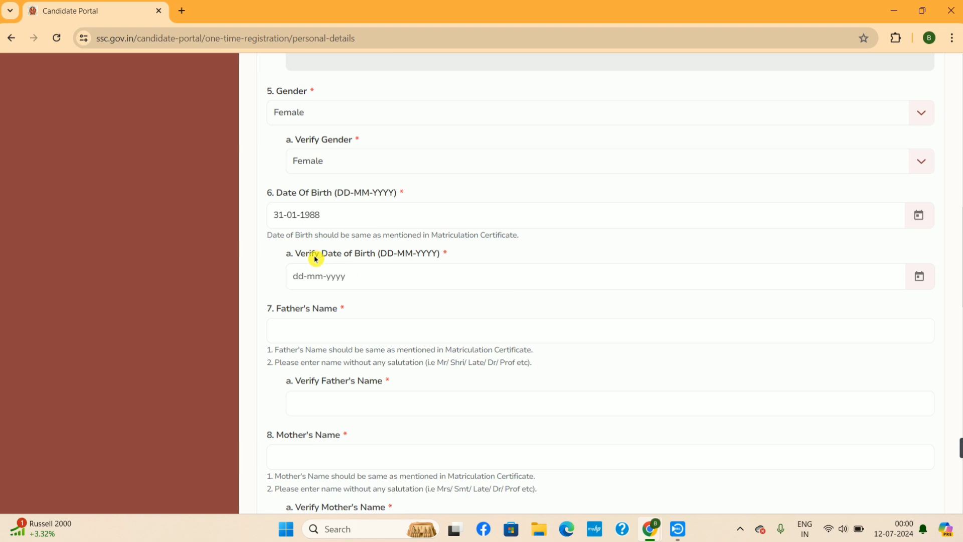
left_click(920, 279)
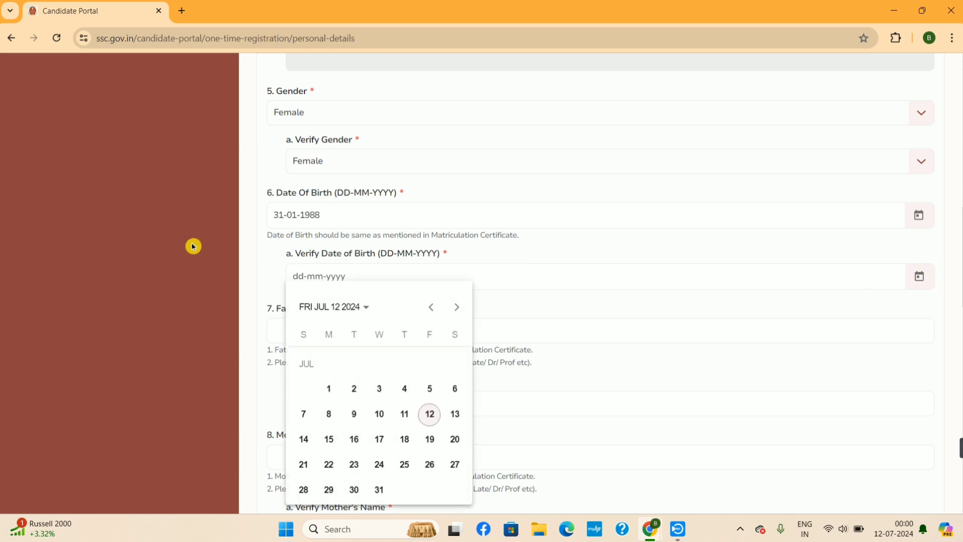
left_click(341, 308)
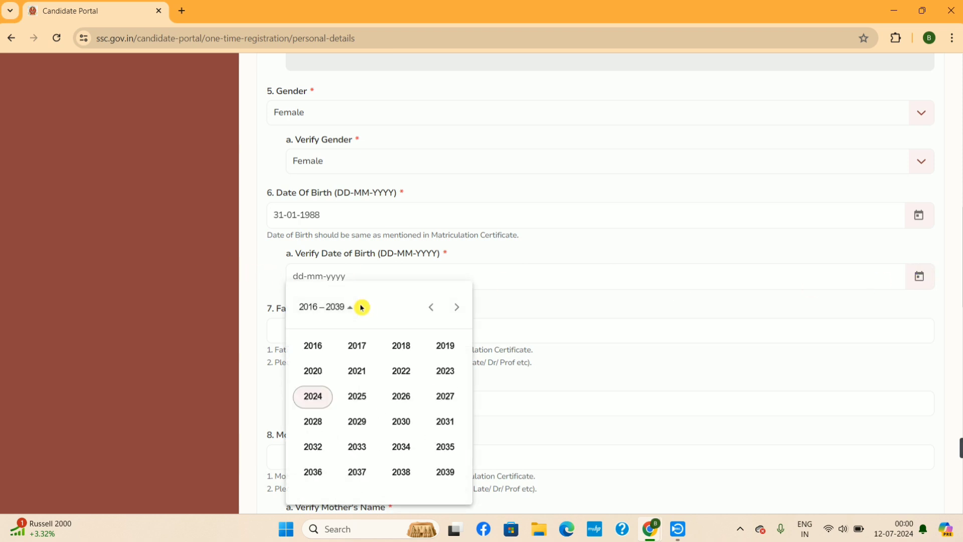
left_click(431, 306)
left_click(432, 307)
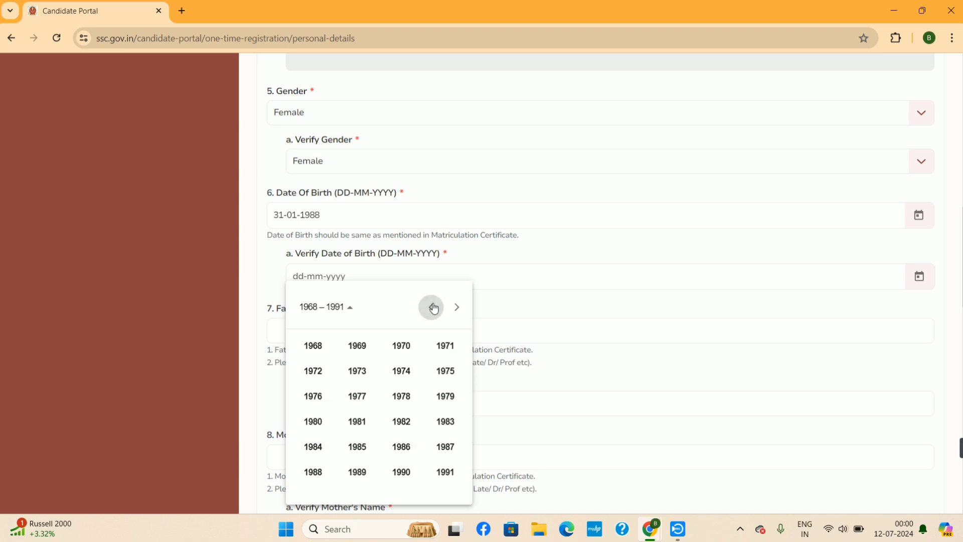
left_click(313, 471)
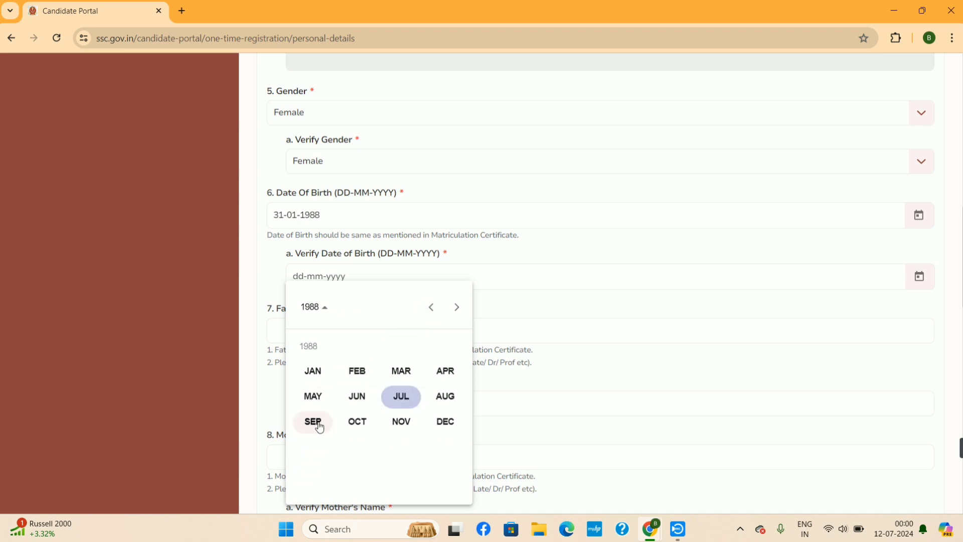
left_click(312, 370)
left_click(301, 488)
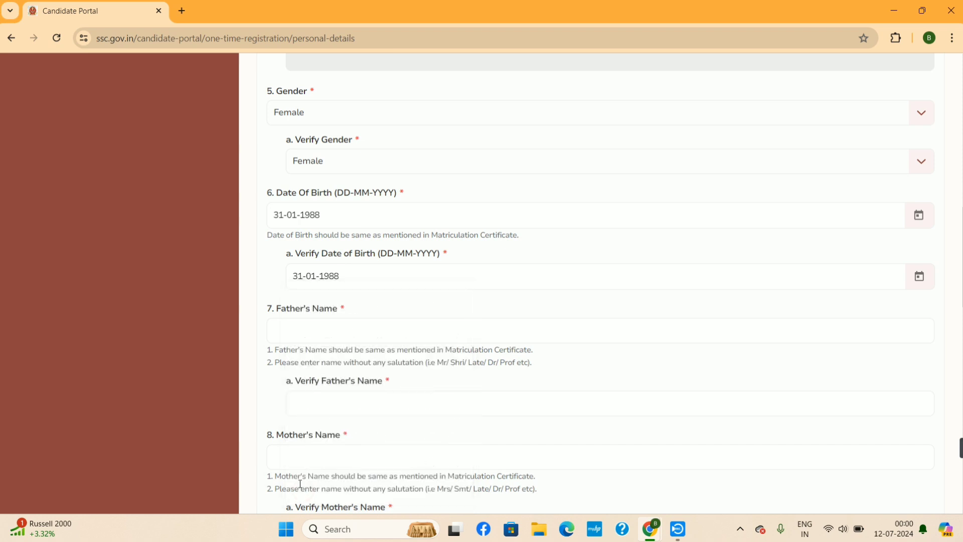
scroll(333, 336, "down", 2)
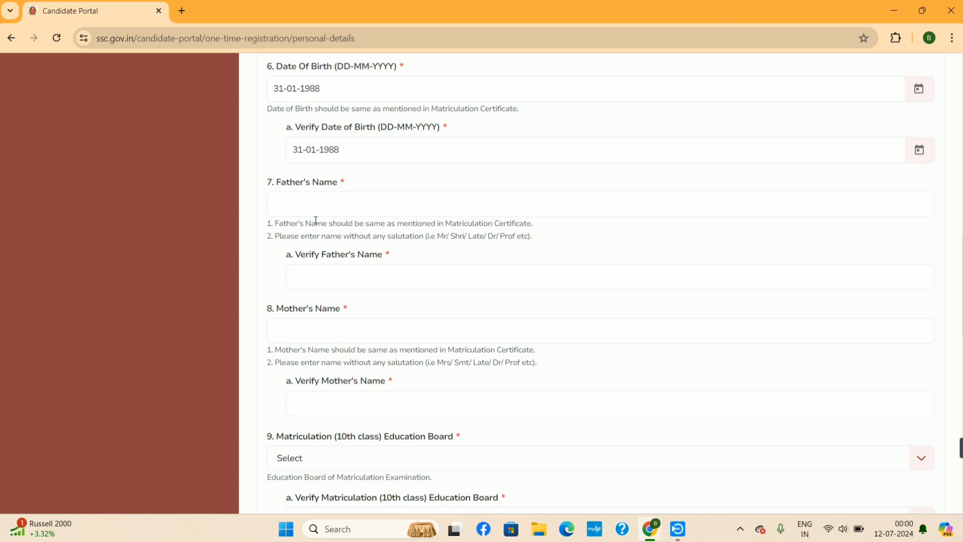
- Complete the Father's Name and Verify Father's Name entries
left_click(317, 203)
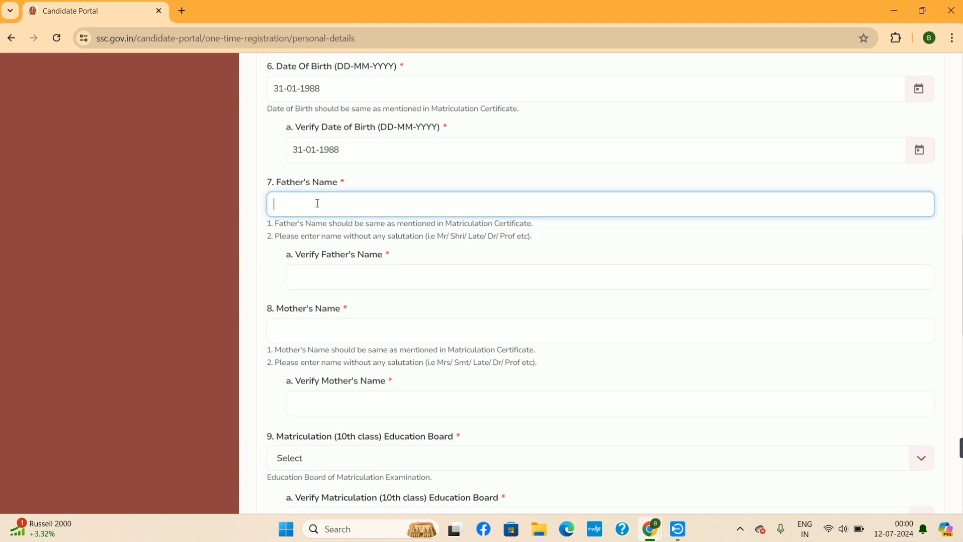
type("S")
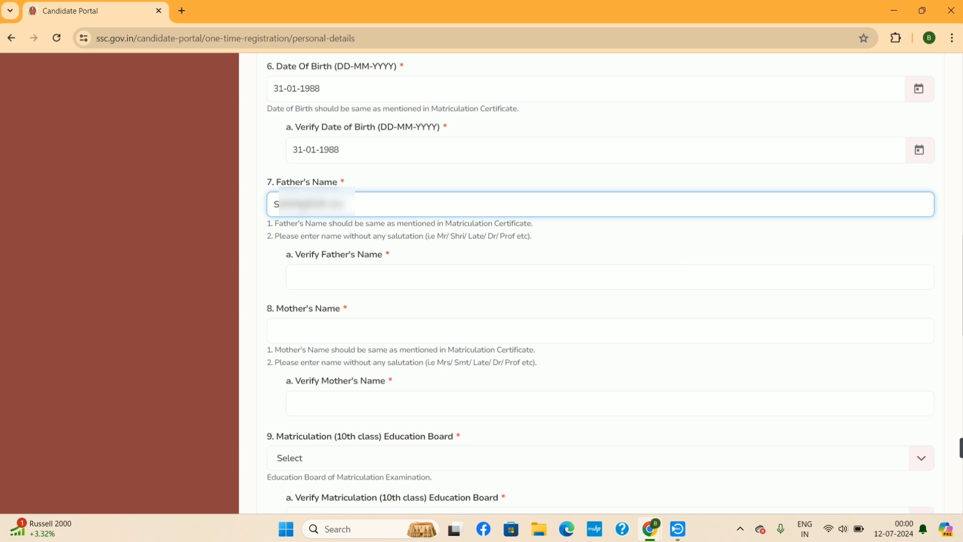
left_click(325, 281)
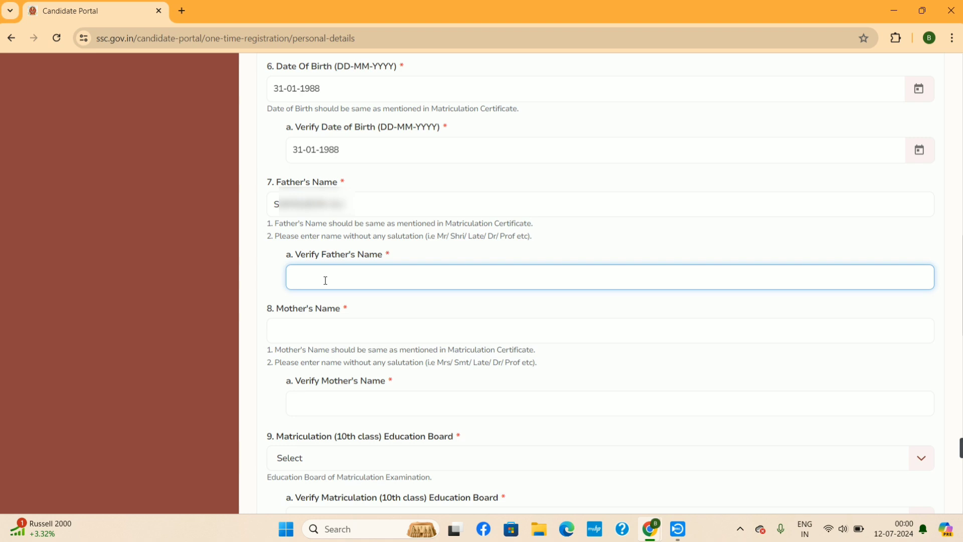
type("S")
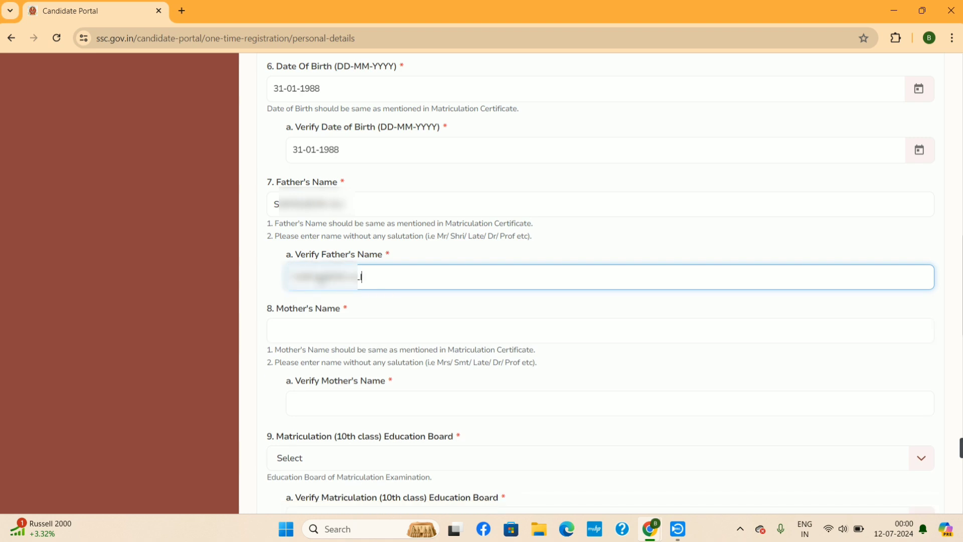
scroll(326, 298, "down", 1)
- Enter the mother's name, then type it again in Verify Mother's Name
left_click(351, 266)
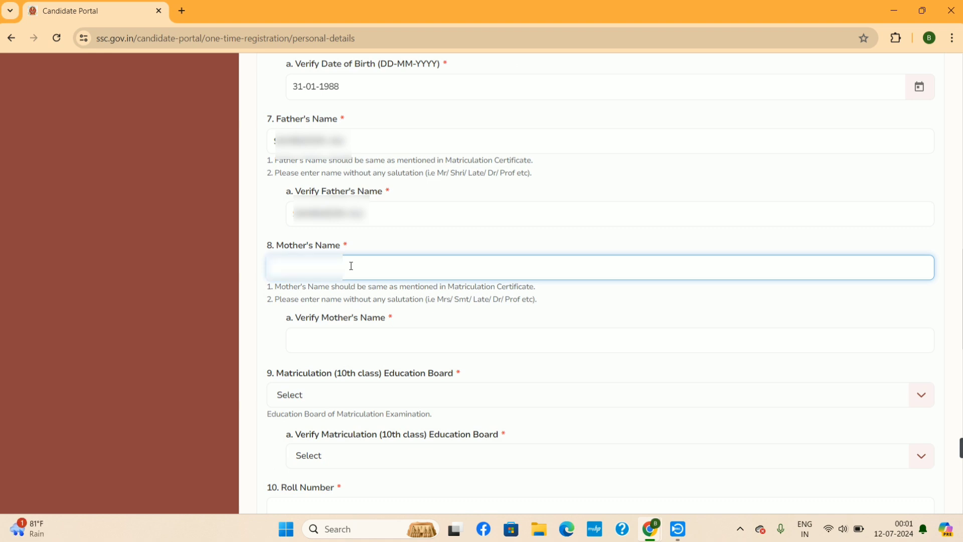
key("ctrl+v")
type("ev")
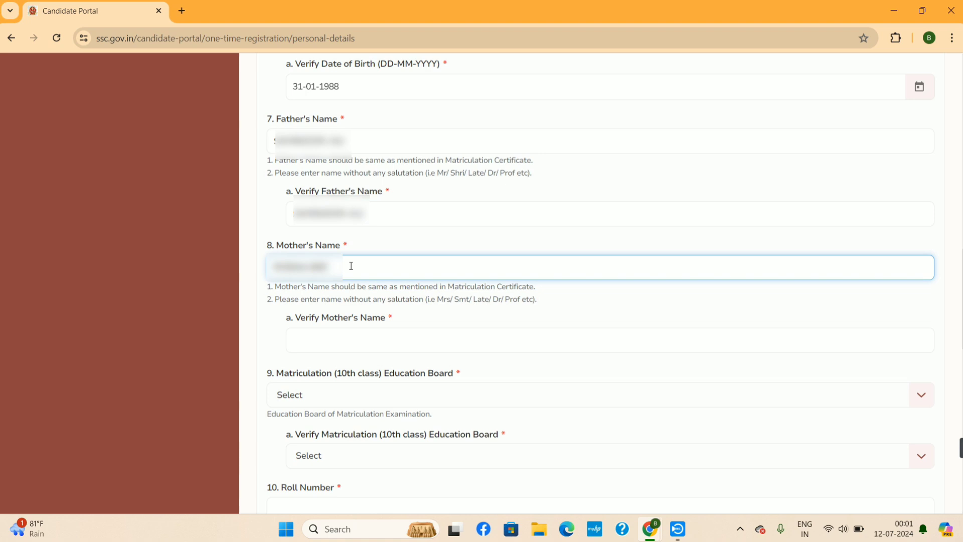
scroll(346, 276, "down", 2)
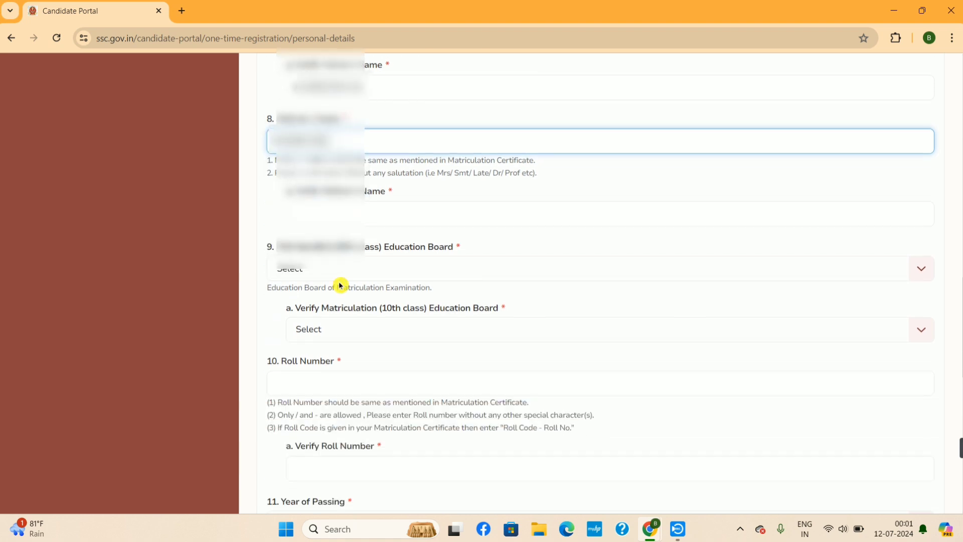
left_click(332, 214)
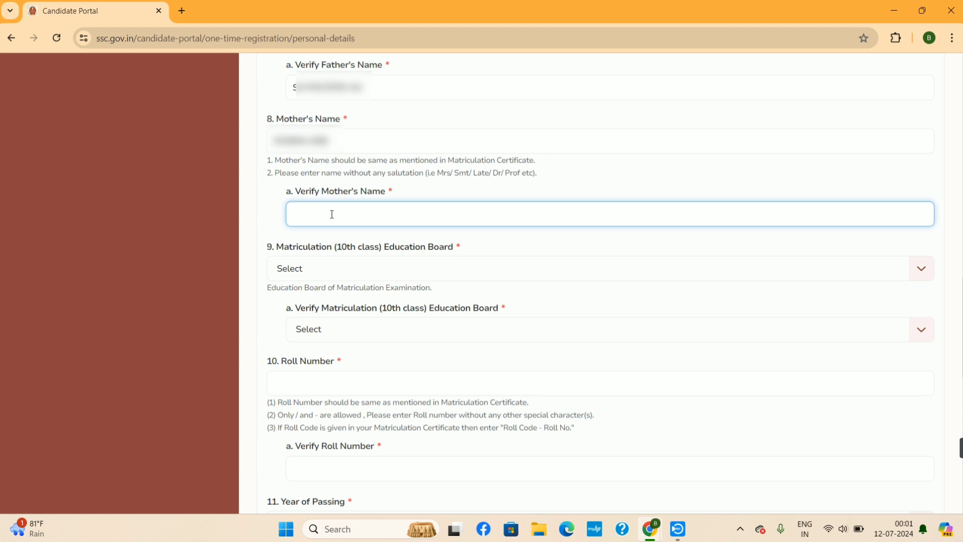
type("xxxxx xxxx")
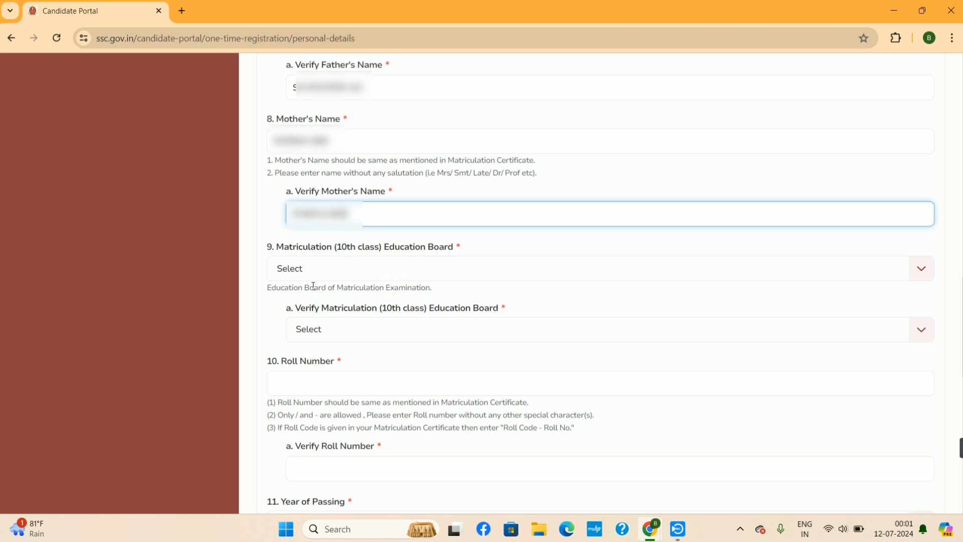
- Choose West Bengal Board of Madrasa Education as the Matriculation Education Board
left_click(315, 269)
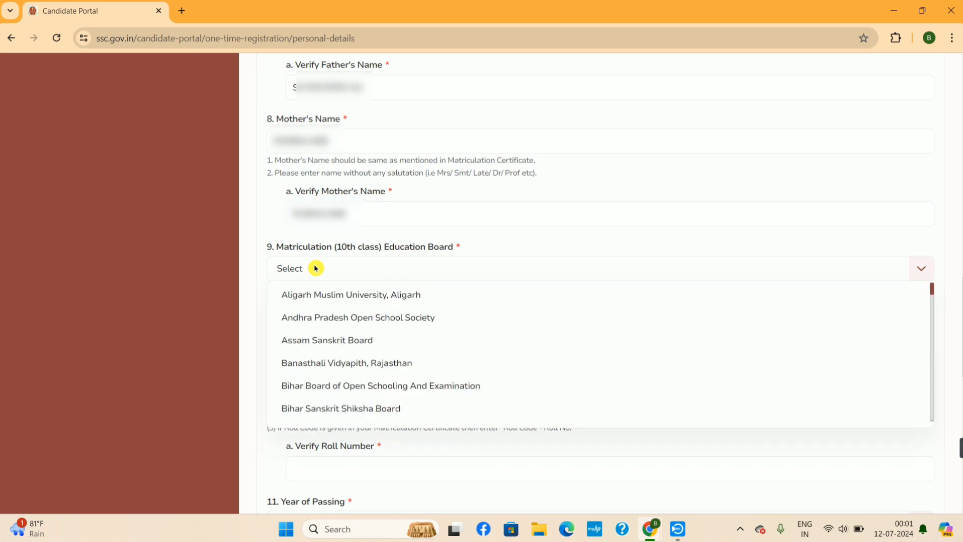
scroll(340, 324, "down", 3)
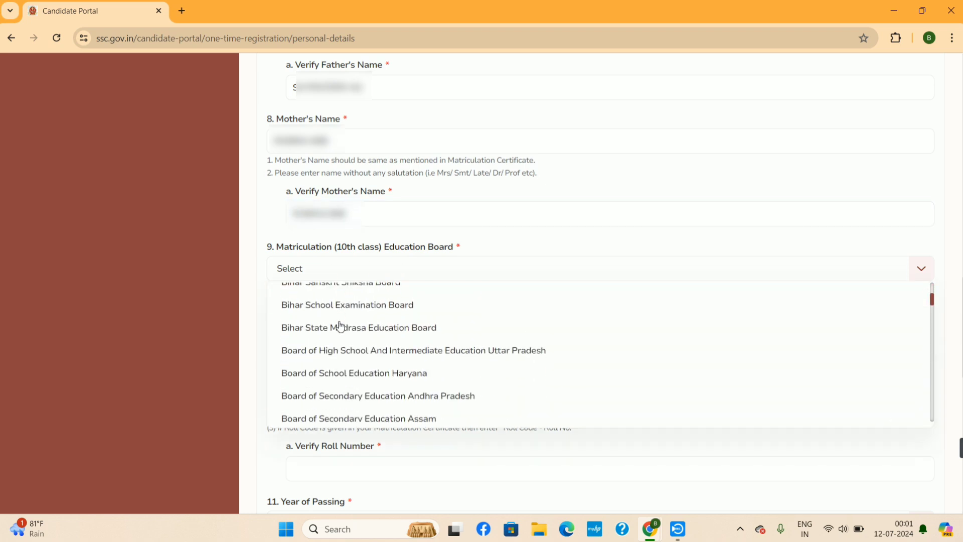
scroll(339, 326, "down", 4)
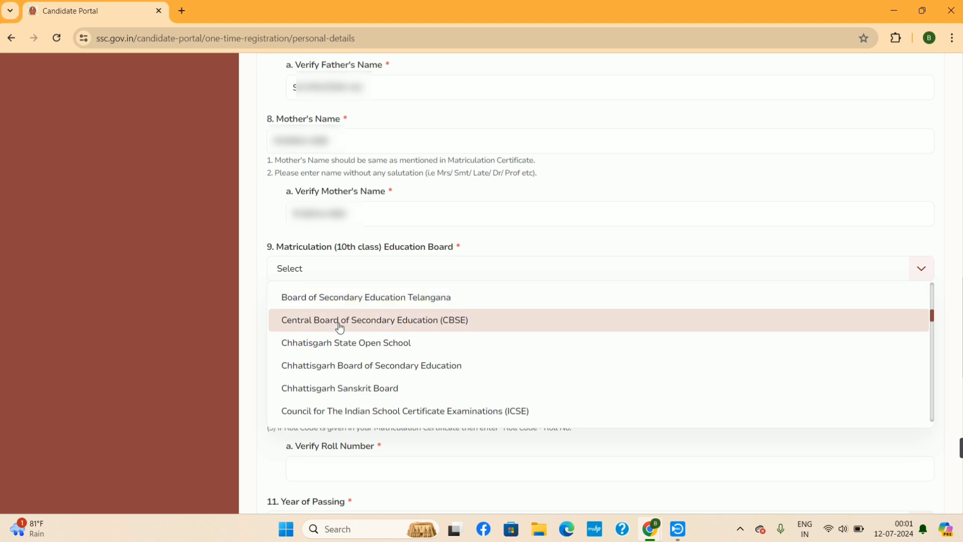
scroll(339, 328, "down", 7)
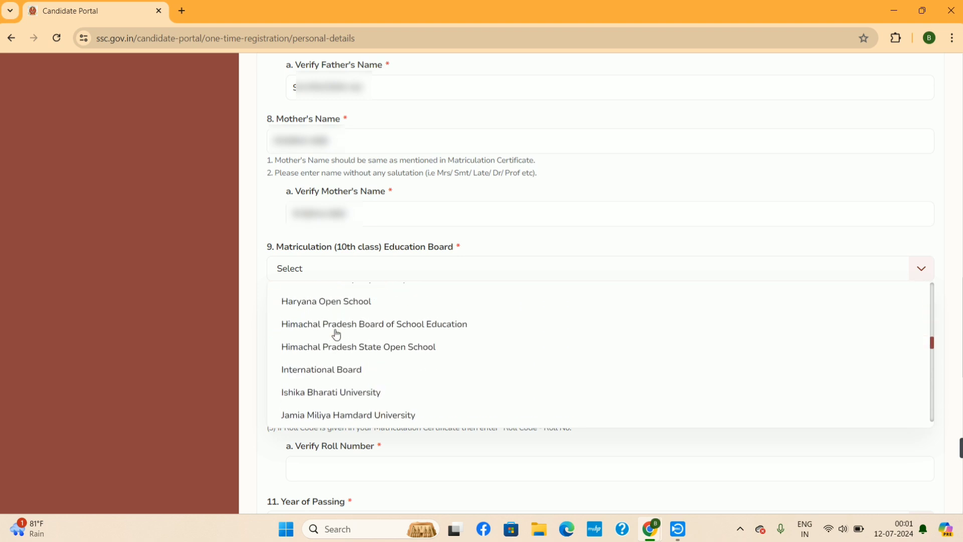
scroll(336, 334, "down", 13)
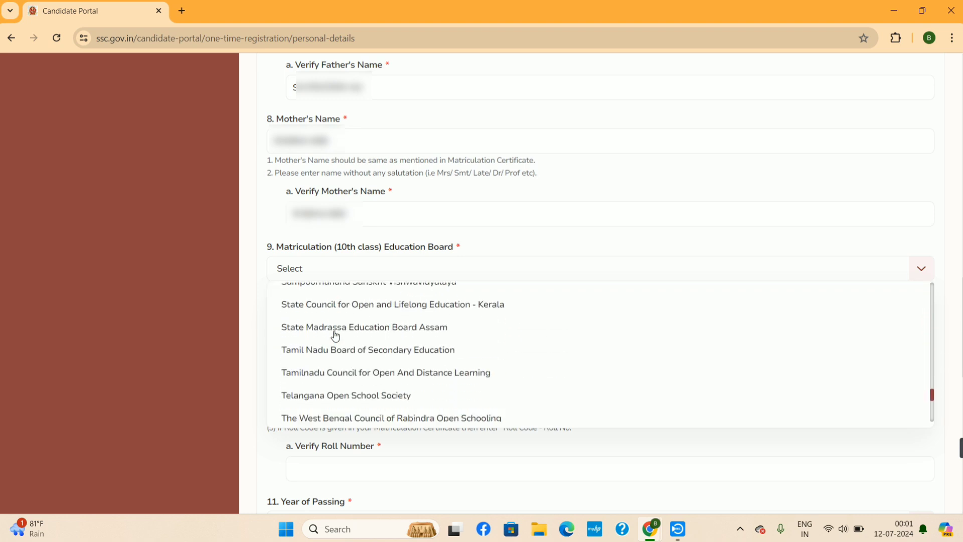
scroll(335, 336, "down", 10)
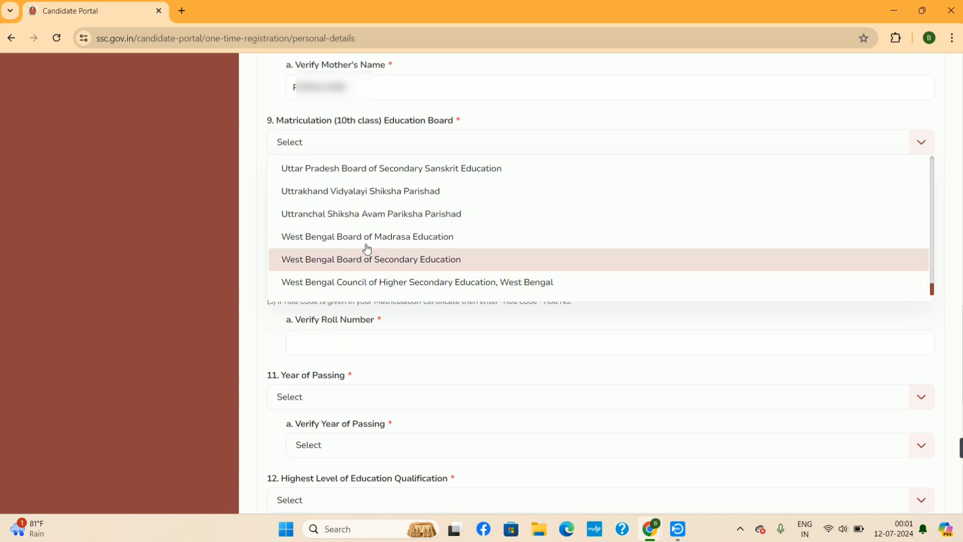
left_click(370, 236)
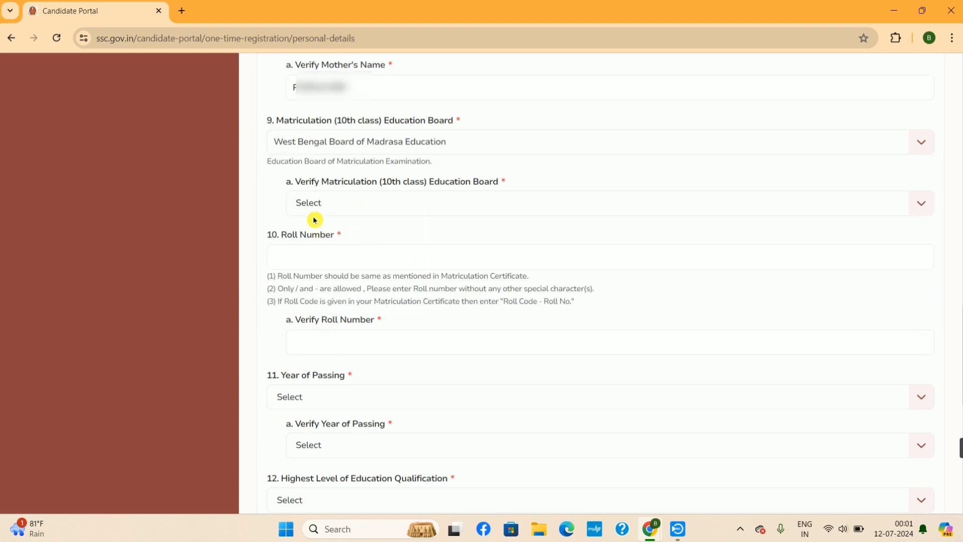
- Choose West Bengal Board of Madrasa Education in Verify Education Board too
left_click(357, 205)
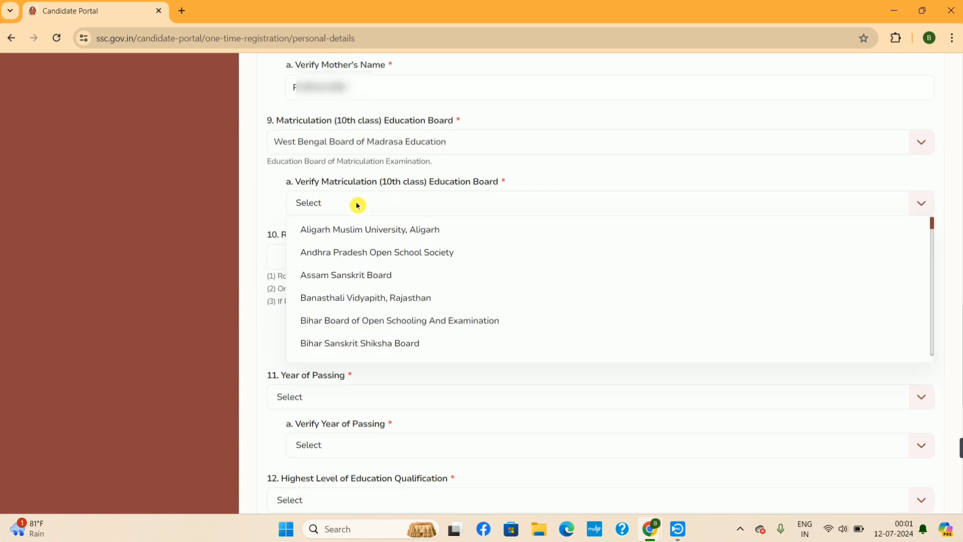
scroll(348, 272, "down", 7)
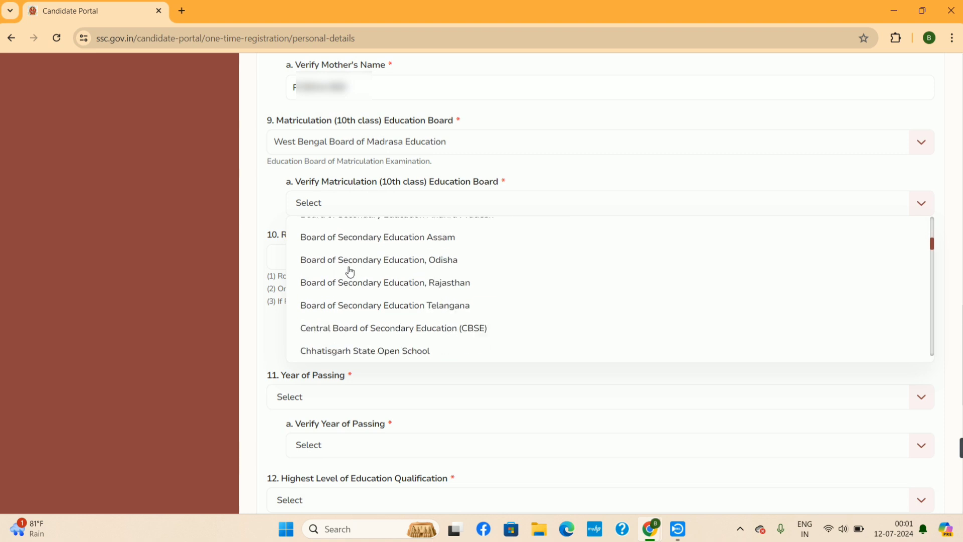
scroll(349, 272, "down", 12)
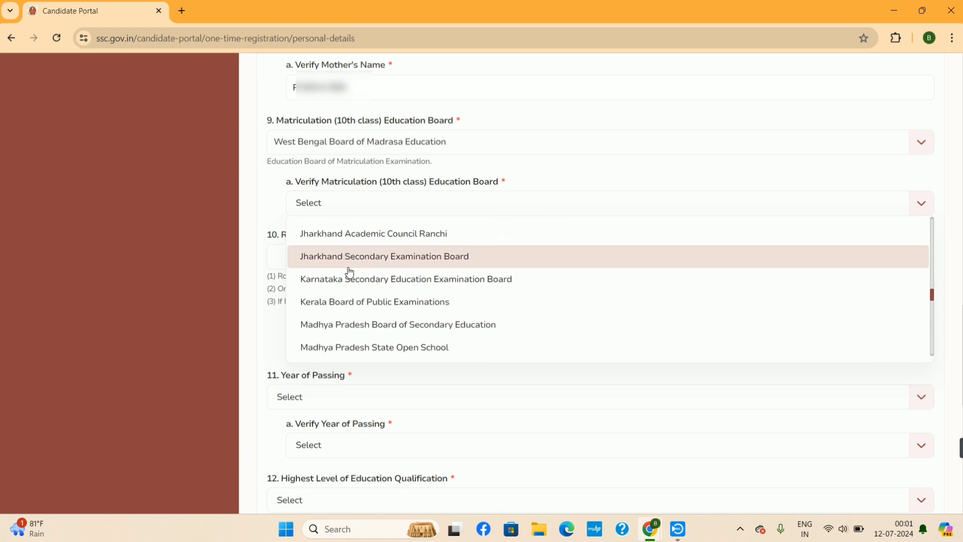
scroll(350, 273, "down", 5)
scroll(349, 273, "down", 3)
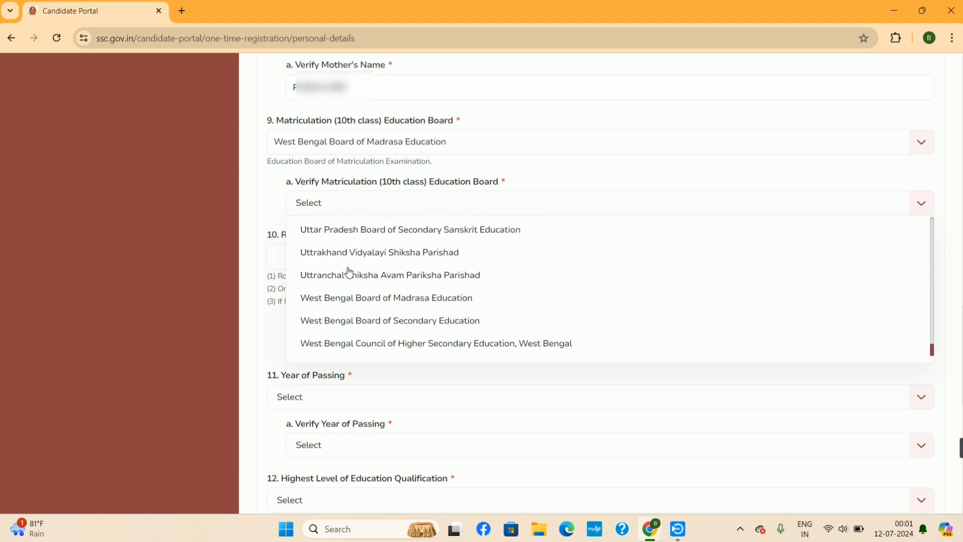
left_click(345, 298)
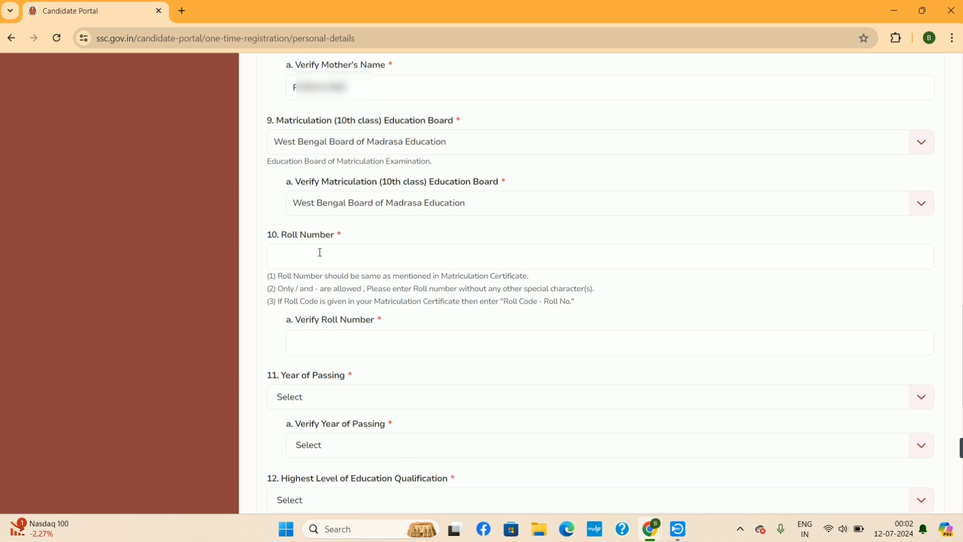
- Type the candidate's matriculation roll number in Roll Number and again in Verify Roll Number
left_click(341, 260)
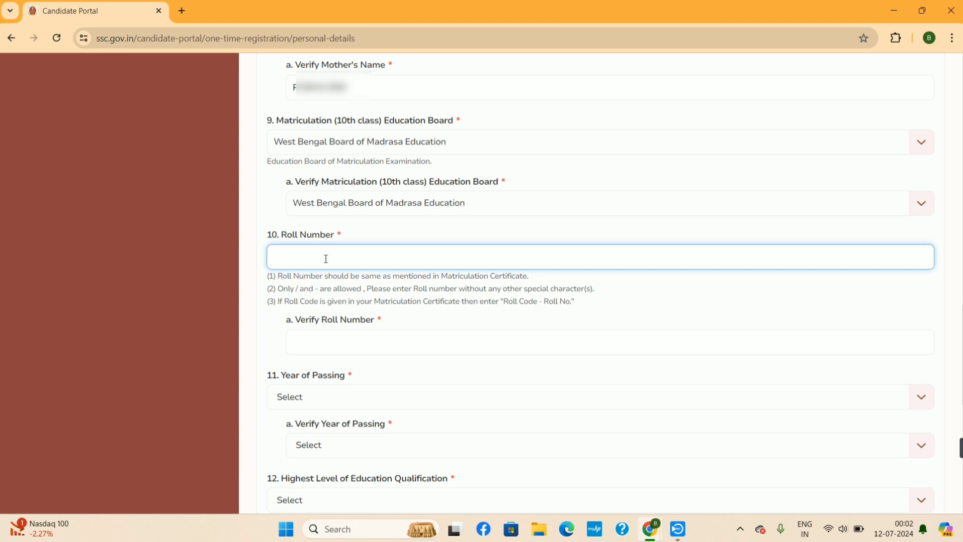
left_click(324, 333)
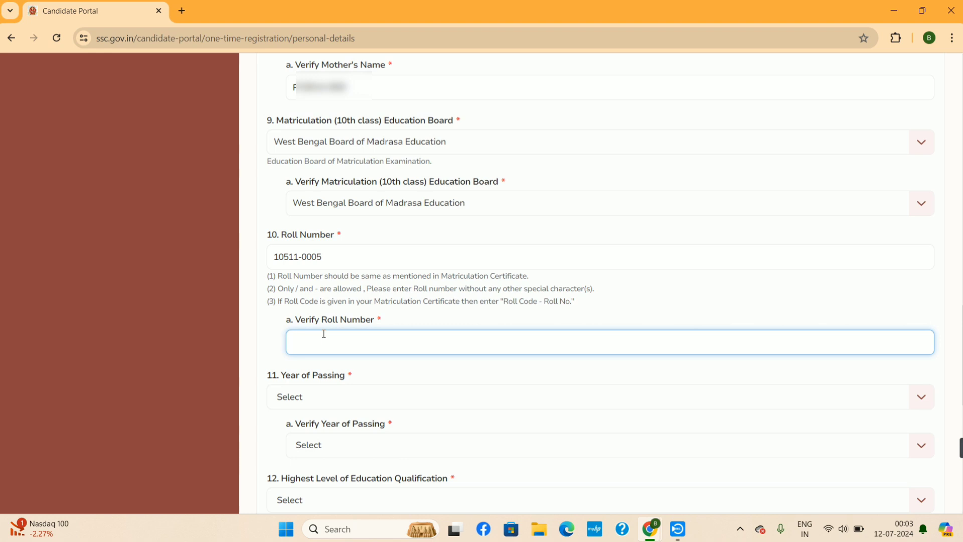
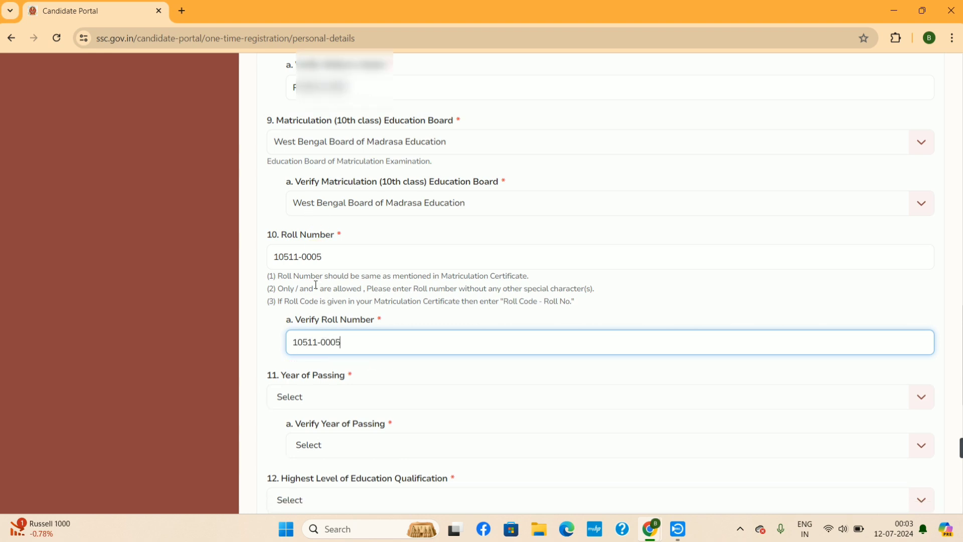
scroll(319, 312, "down", 2)
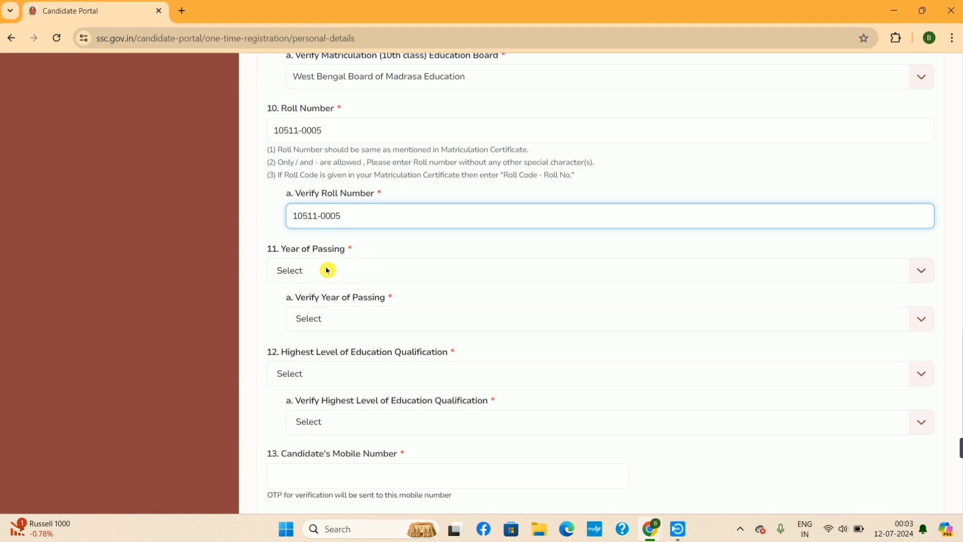
- Choose 2014 in both the Year of Passing and Verify Year of Passing dropdowns
left_click(383, 271)
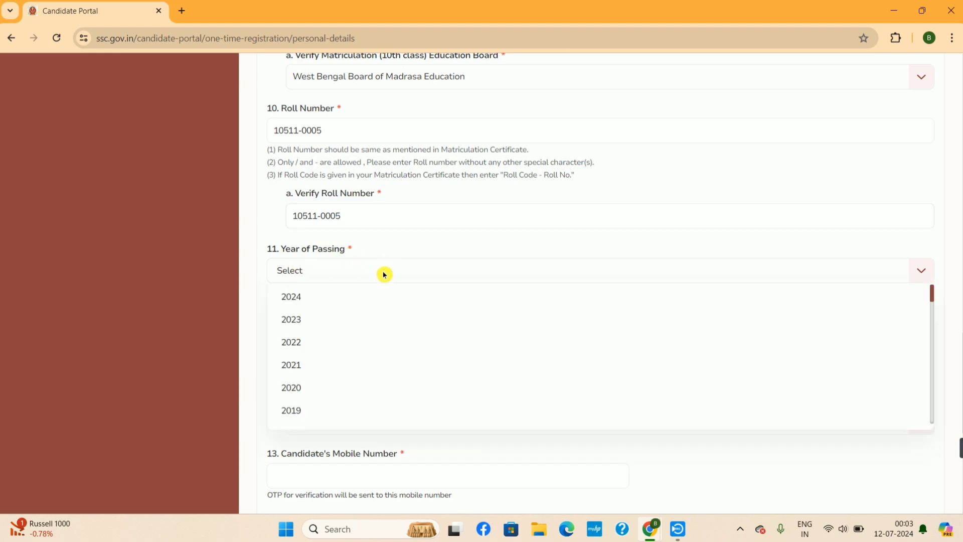
scroll(340, 341, "down", 3)
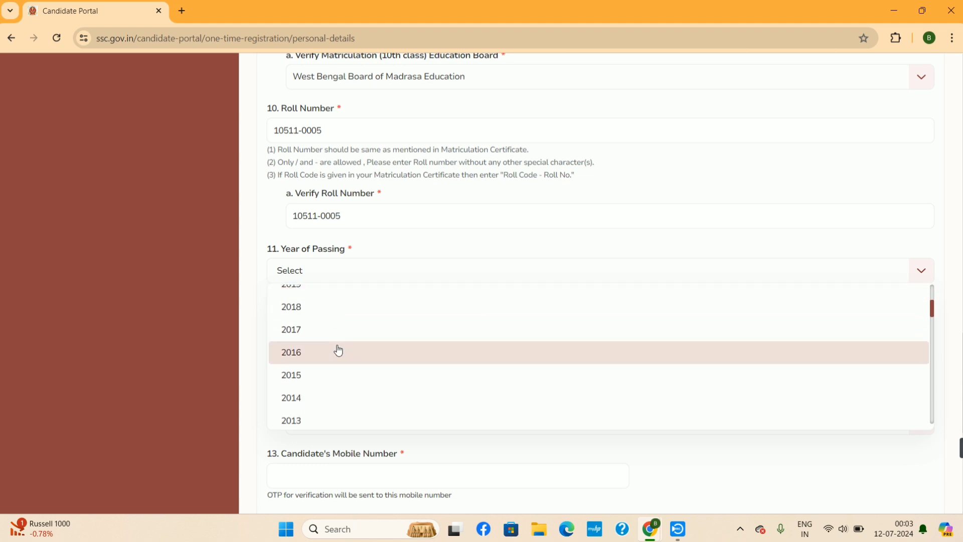
left_click(319, 396)
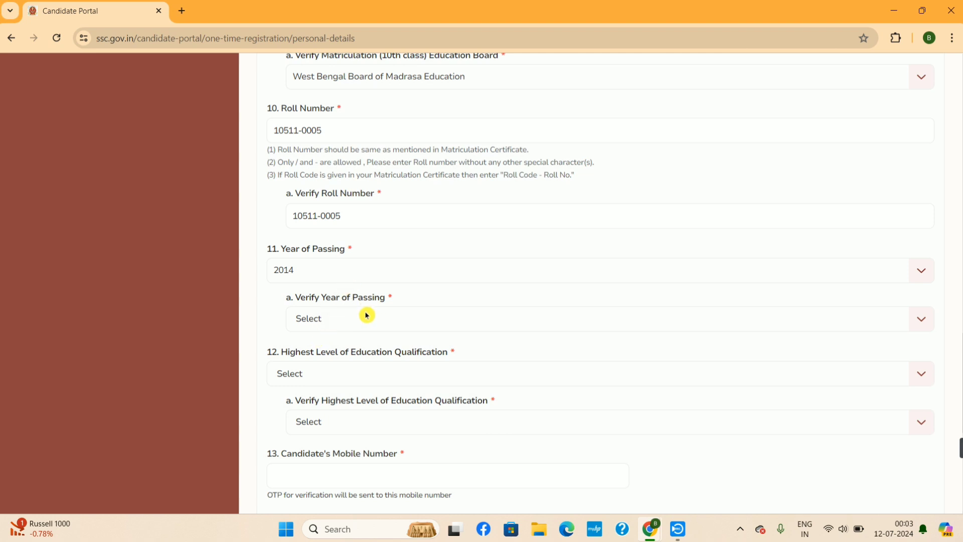
left_click(353, 321)
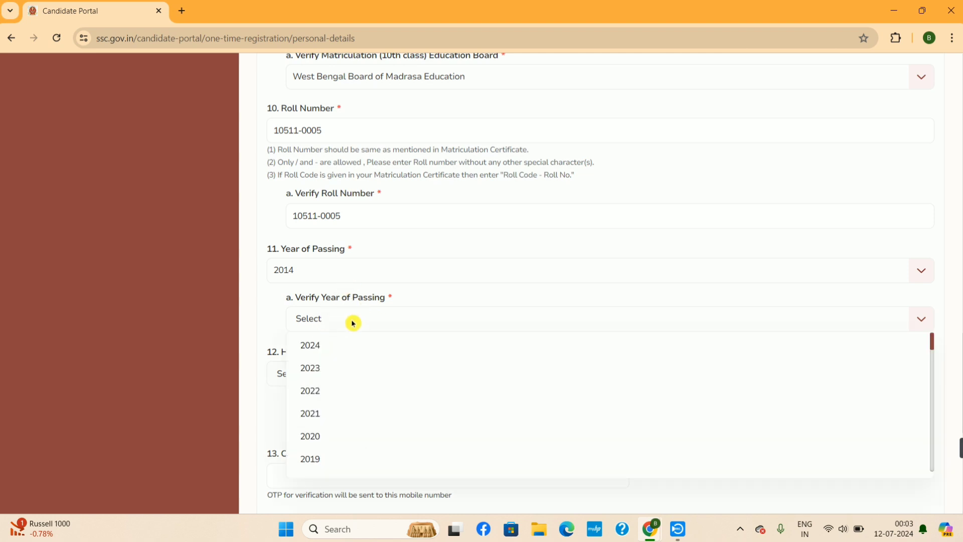
scroll(327, 359, "down", 4)
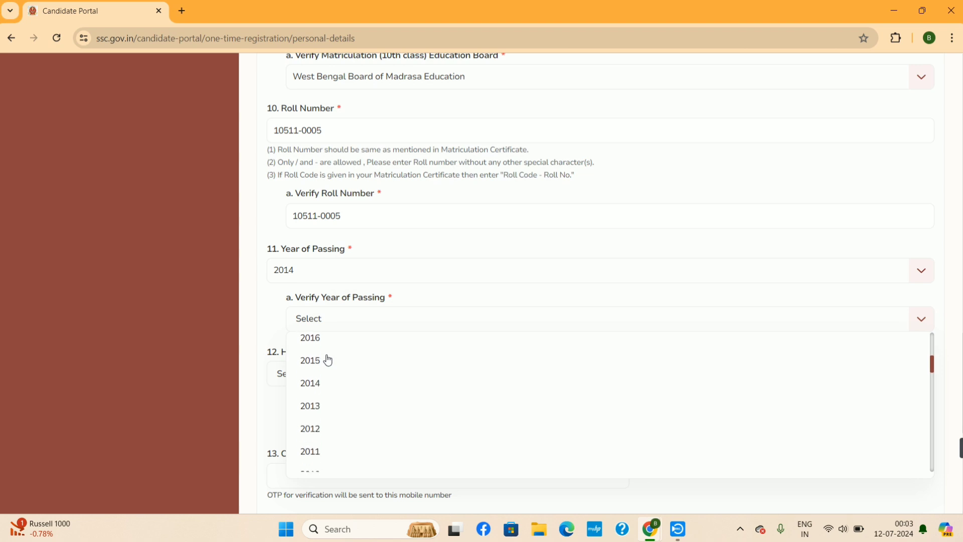
scroll(328, 359, "down", 3)
scroll(327, 360, "up", 3)
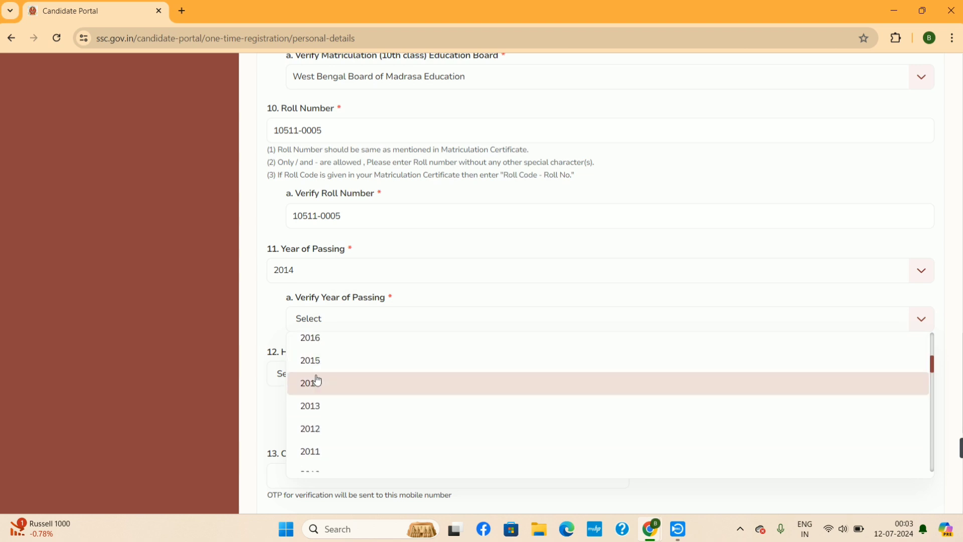
left_click(316, 383)
scroll(337, 325, "down", 1)
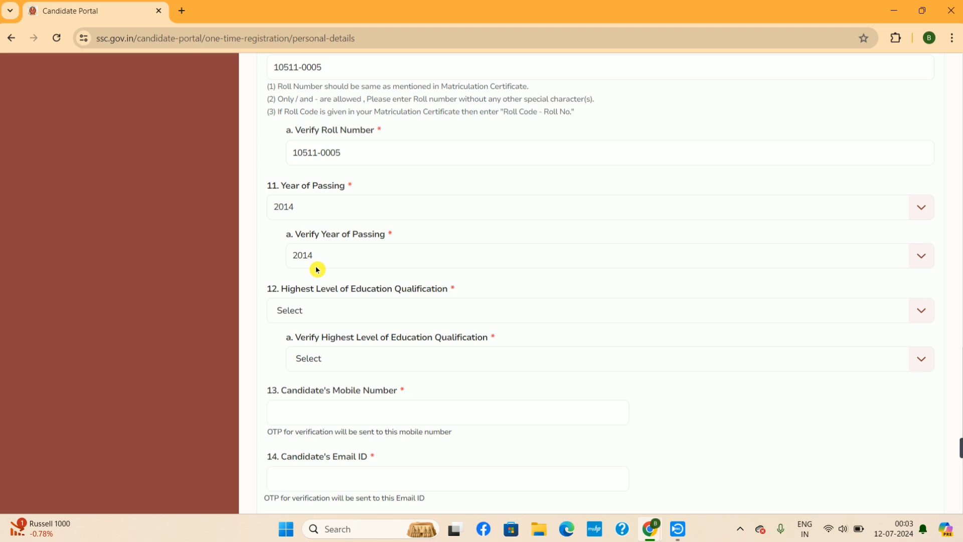
- Set Highest Level of Education Qualification and its verification field both to Graduation
left_click(311, 307)
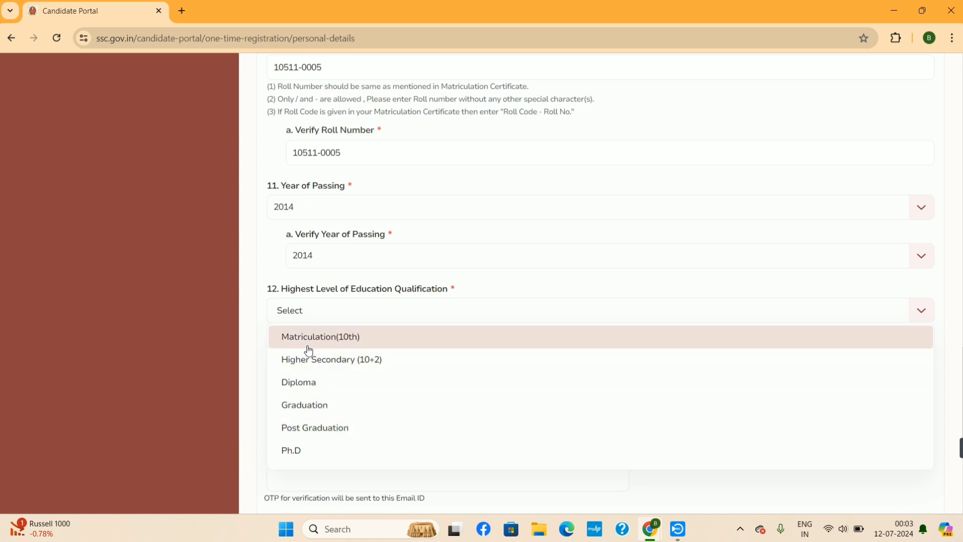
left_click(312, 409)
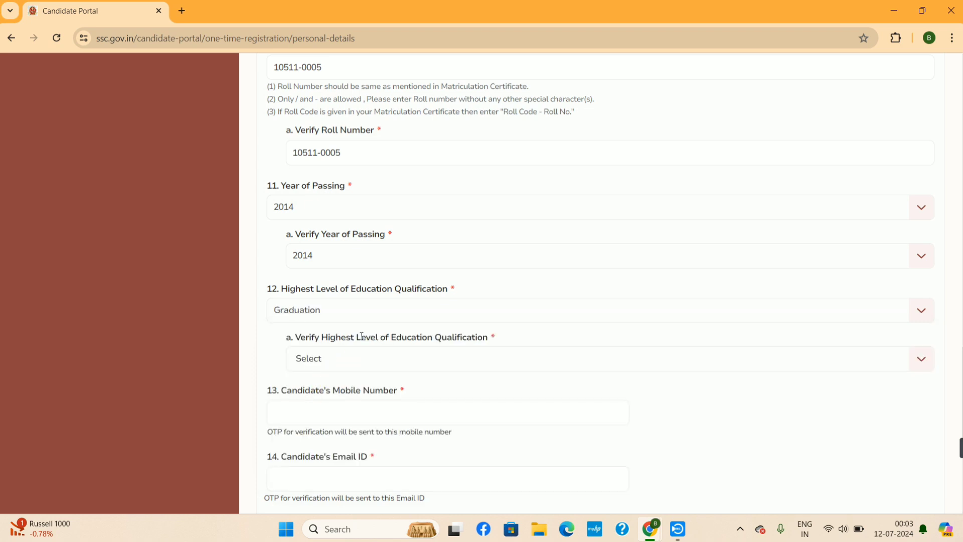
left_click(344, 360)
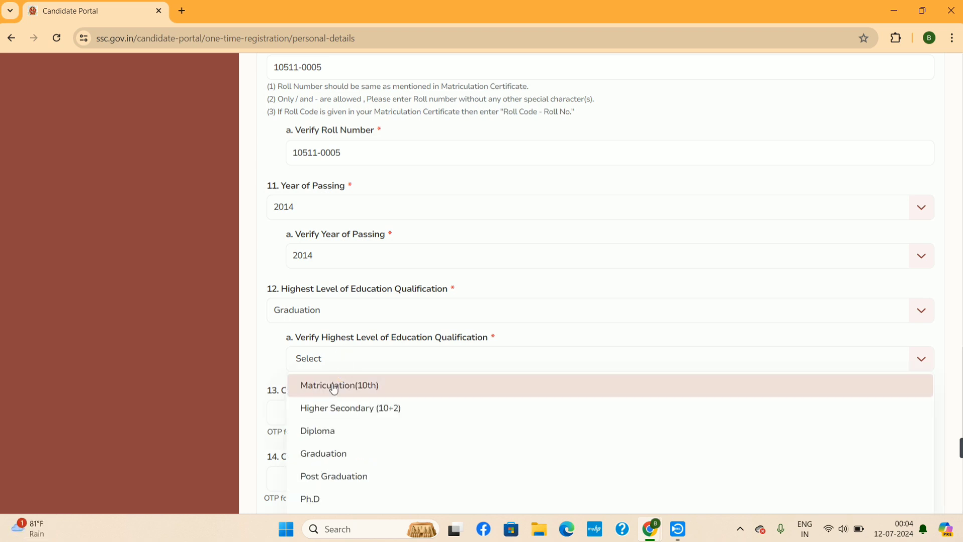
left_click(329, 453)
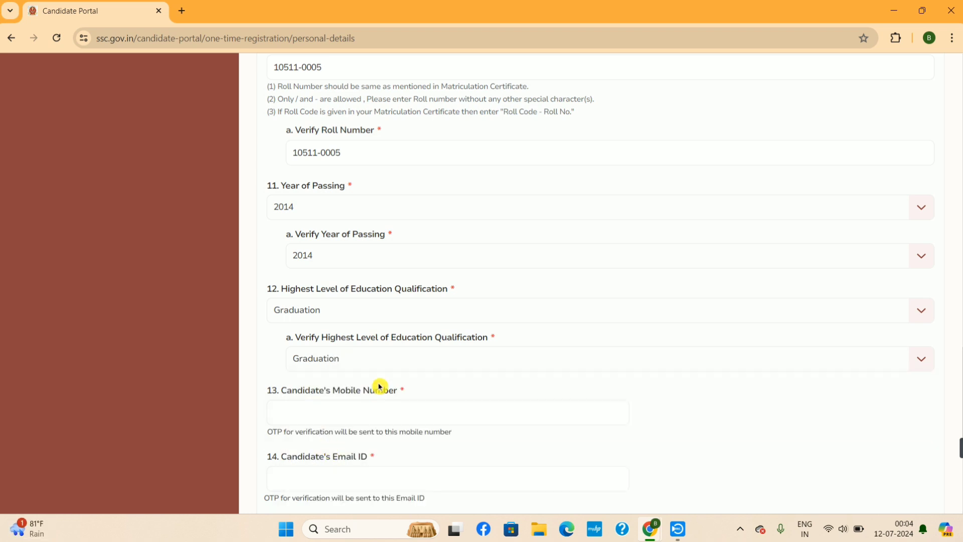
scroll(378, 387, "down", 2)
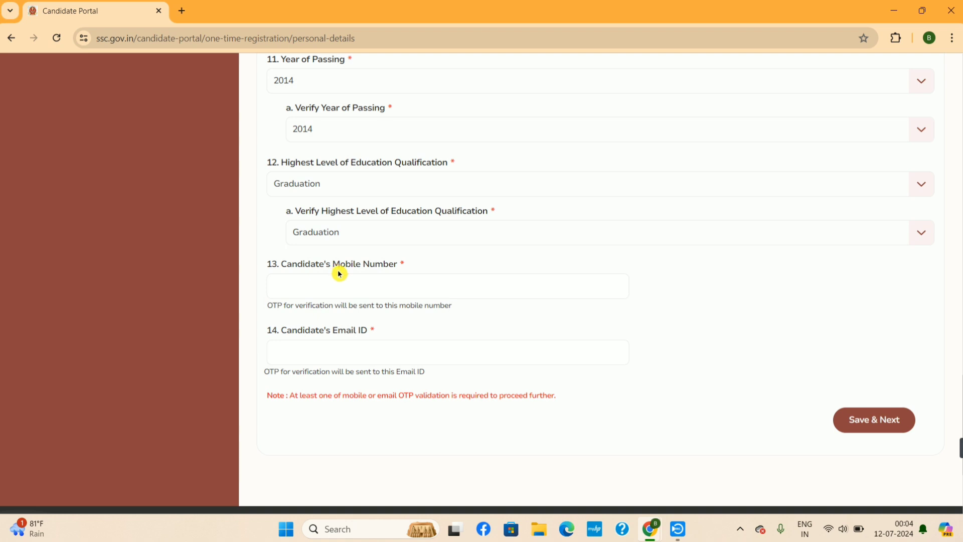
- Enter the candidate's mobile number, request an OTP, and validate it with the received code
left_click(306, 283)
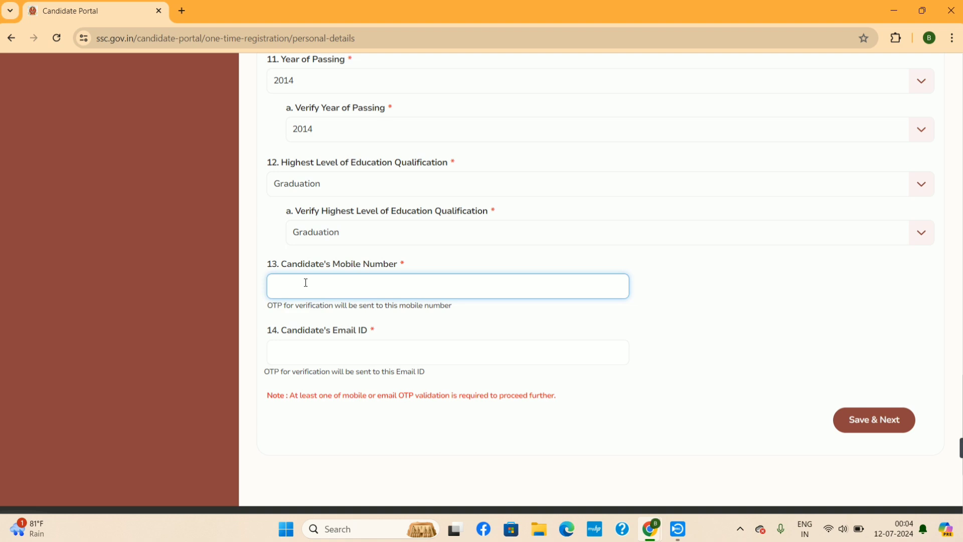
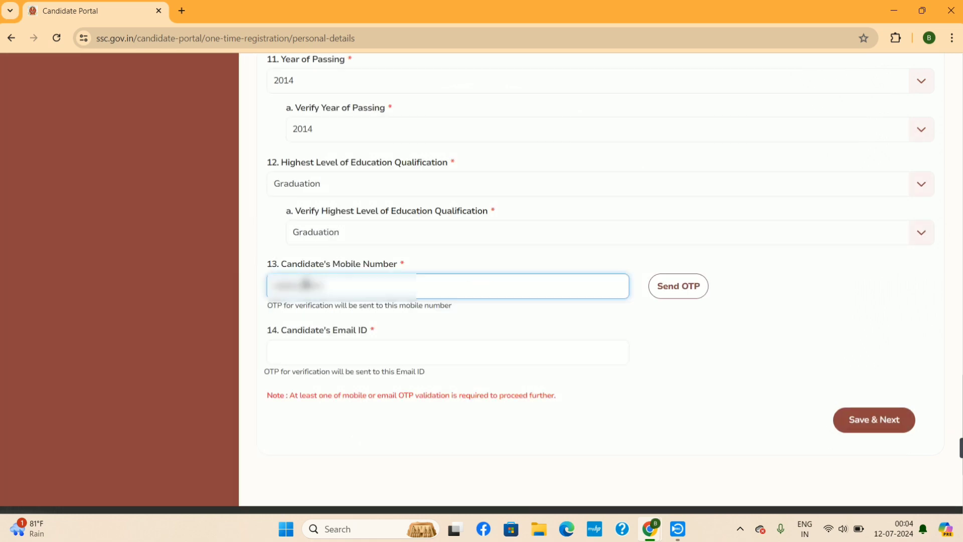
left_click(679, 288)
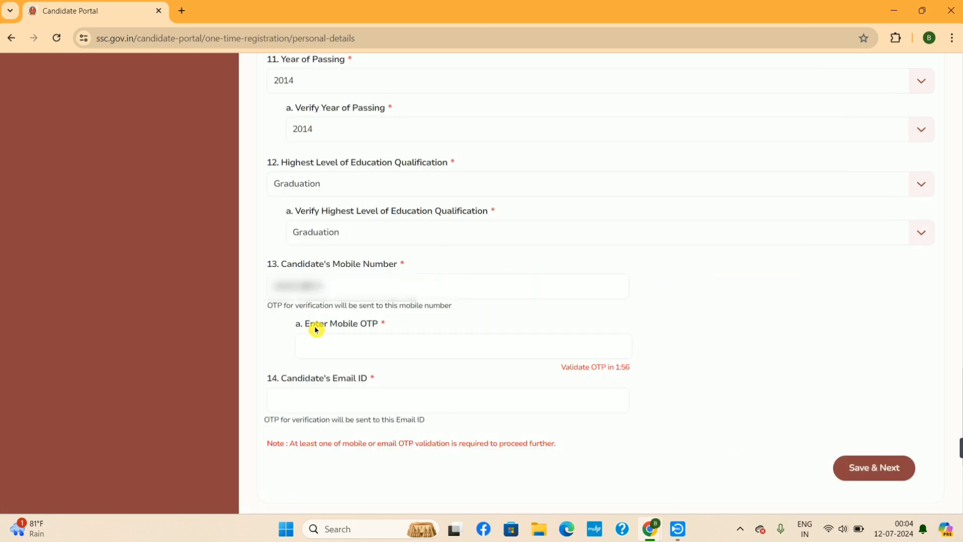
left_click(365, 347)
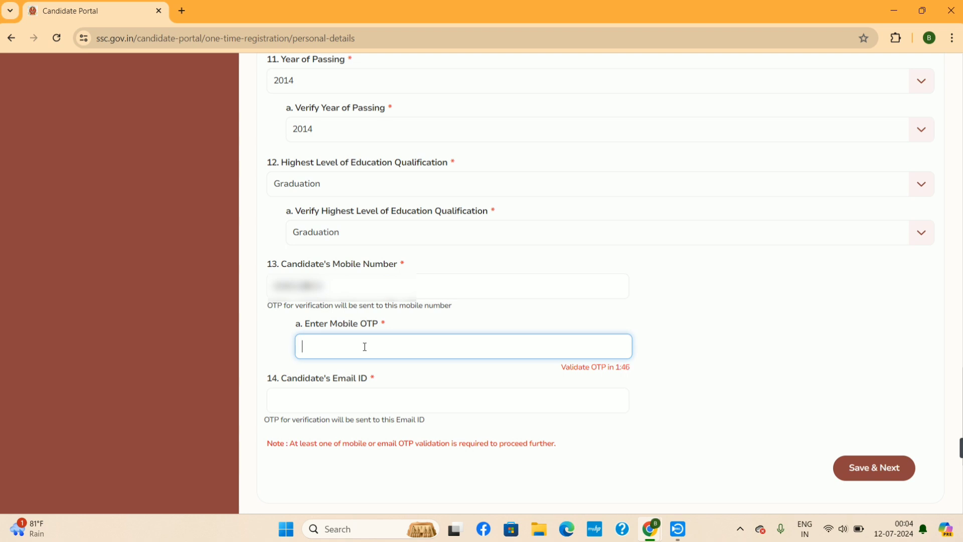
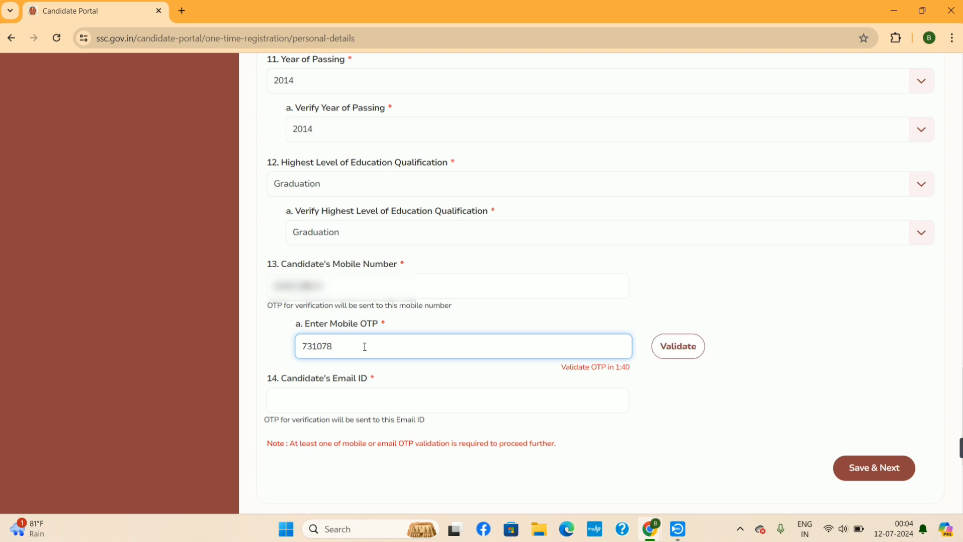
left_click(678, 348)
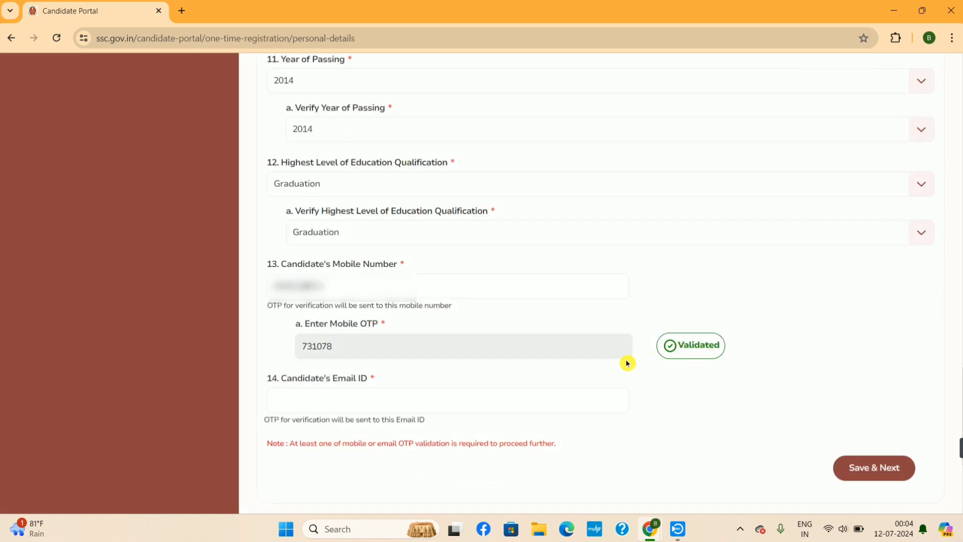
scroll(359, 395, "down", 1)
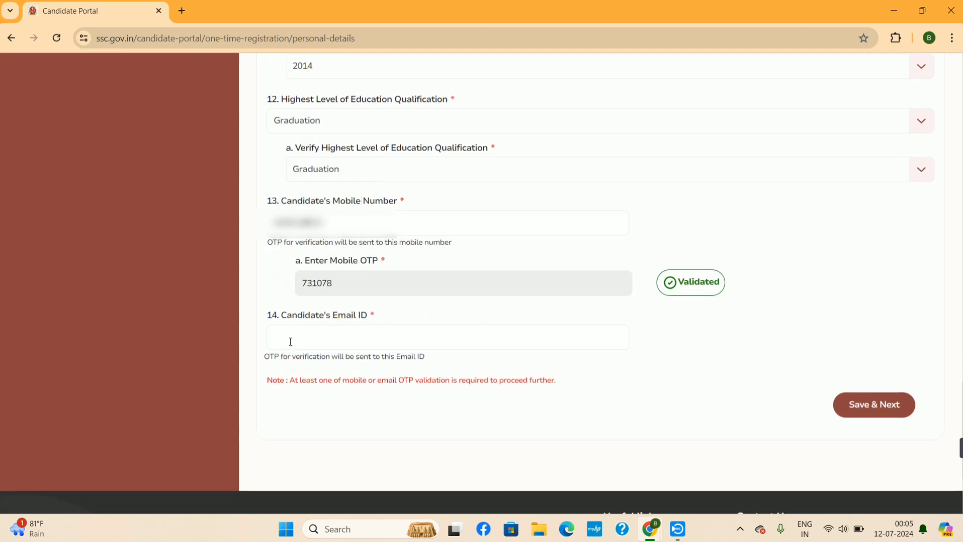
- Validate the pasted email address with its OTP, then save the personal details
left_click(290, 341)
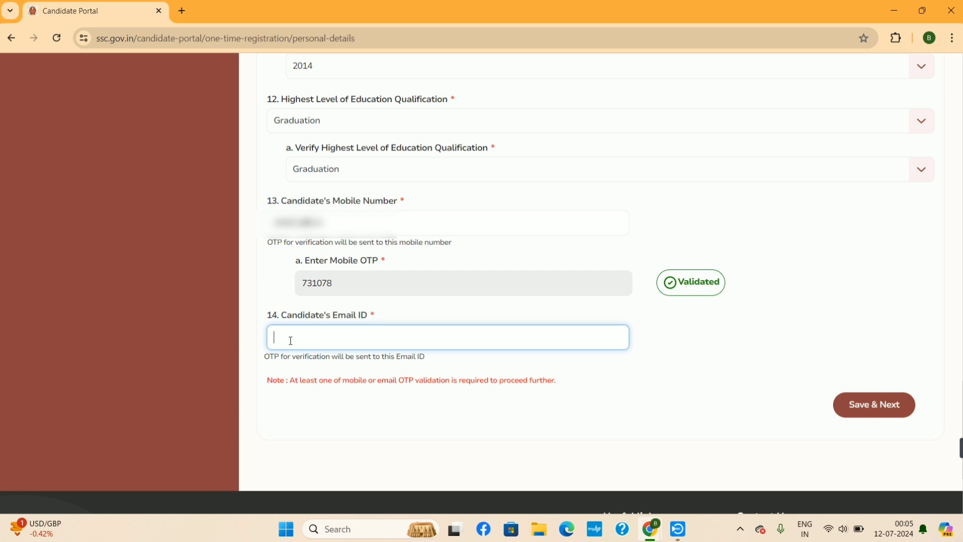
key("ctrl+v")
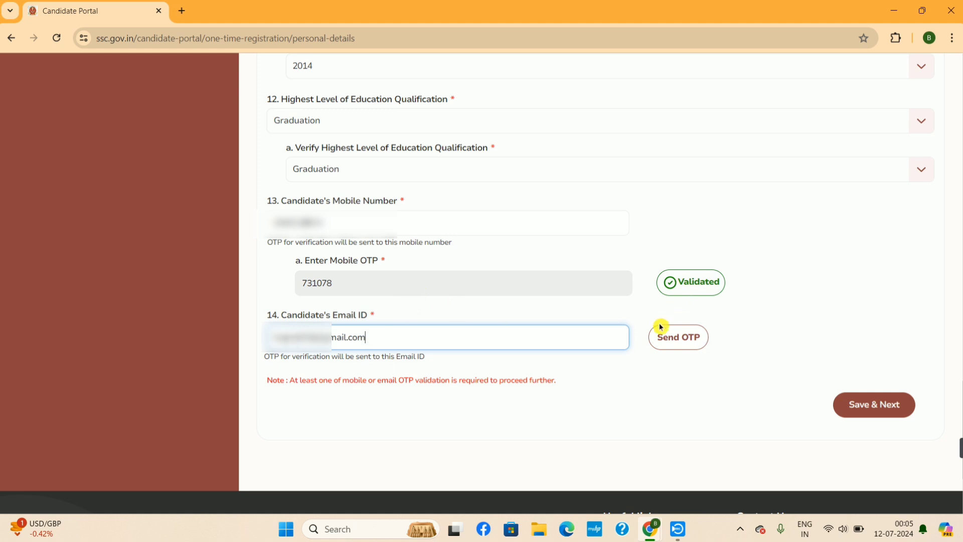
left_click(676, 339)
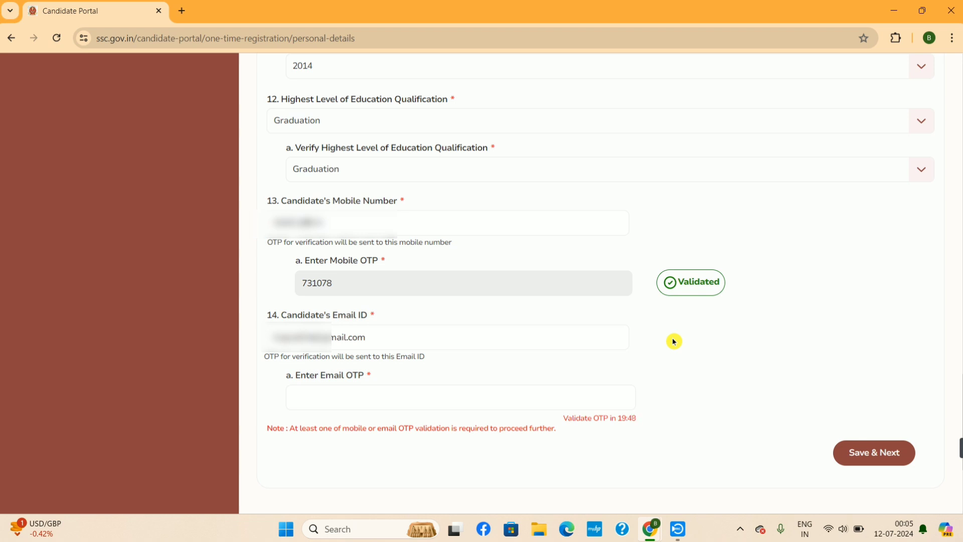
left_click(316, 398)
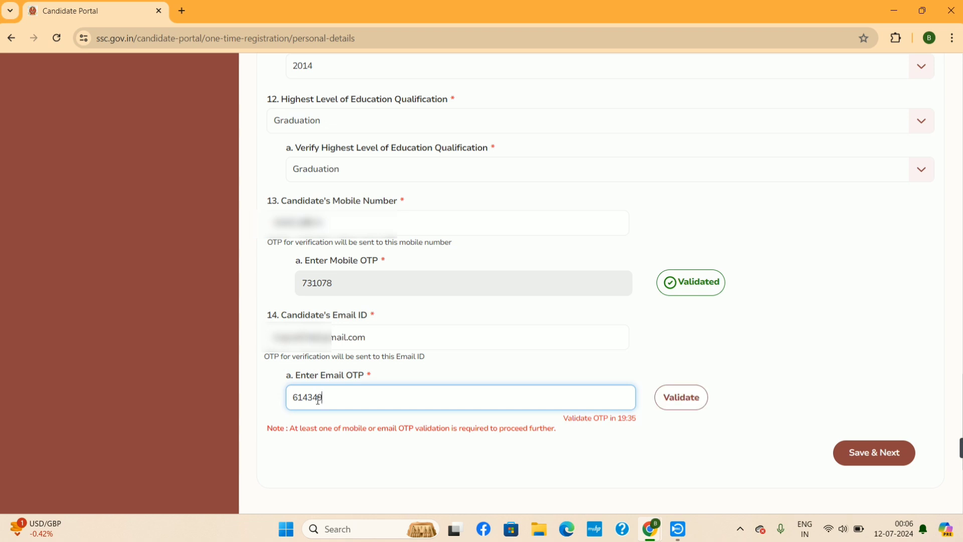
left_click(687, 397)
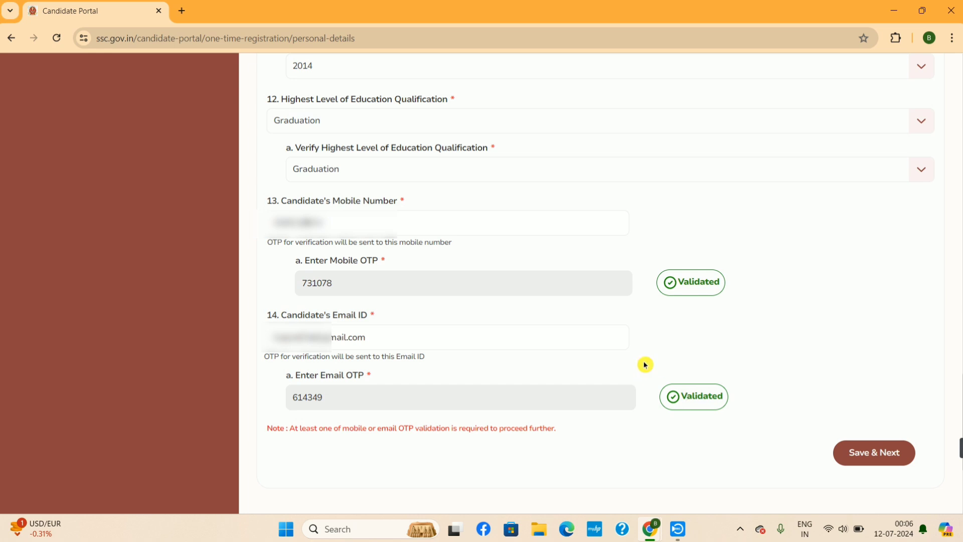
left_click(883, 452)
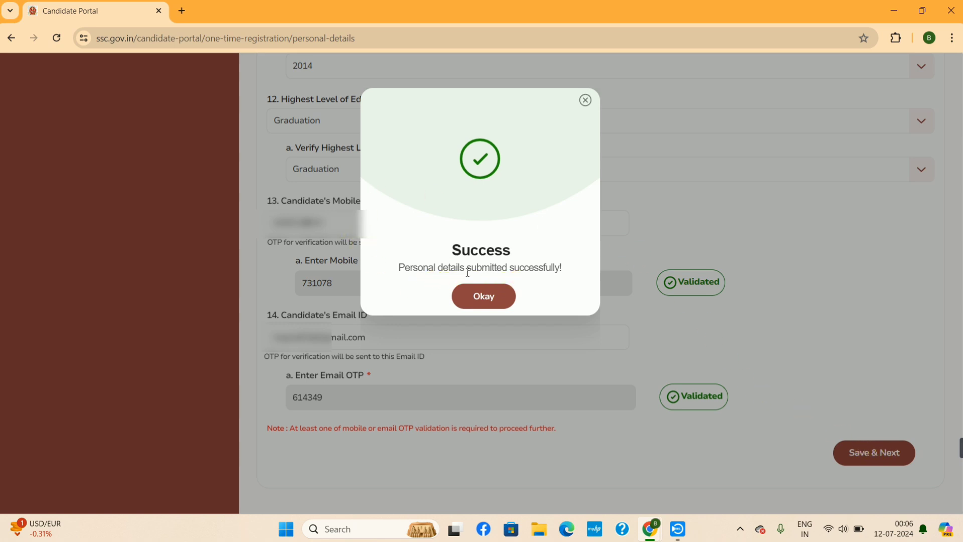
- Dismiss the success message and continue from the Registration Number page to password creation
left_click(477, 298)
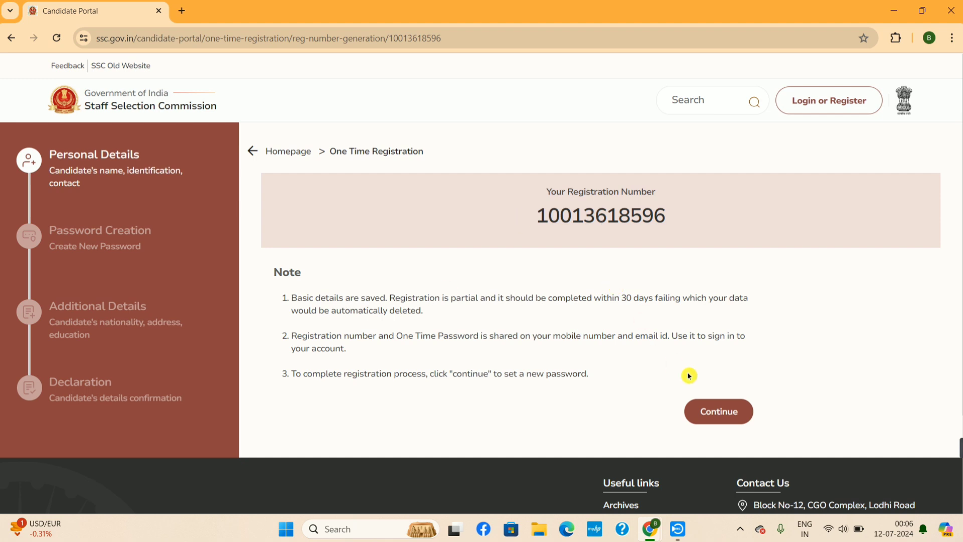
left_click(707, 420)
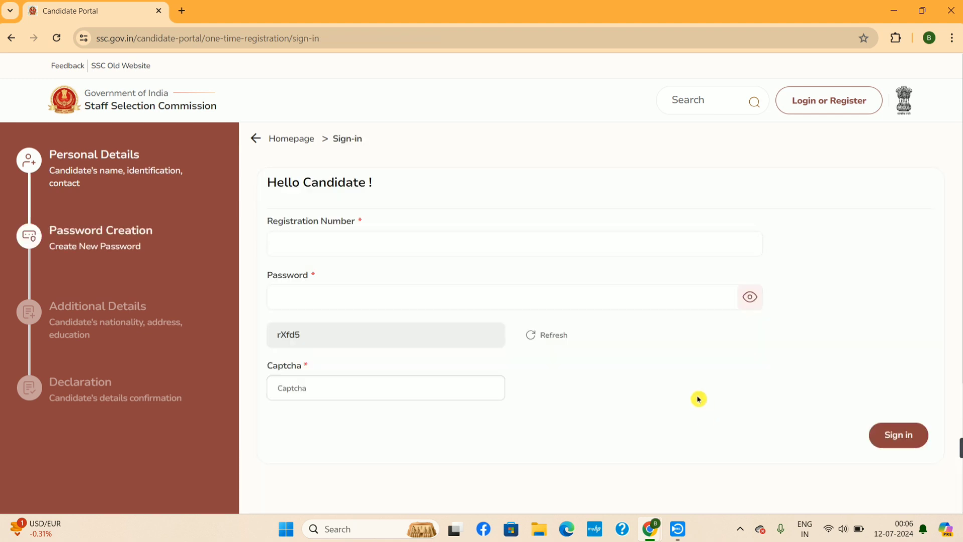
- Sign in using the pasted registration number, the one-time password, and the displayed captcha code
left_click(303, 234)
key("ctrl+v")
key("Tab")
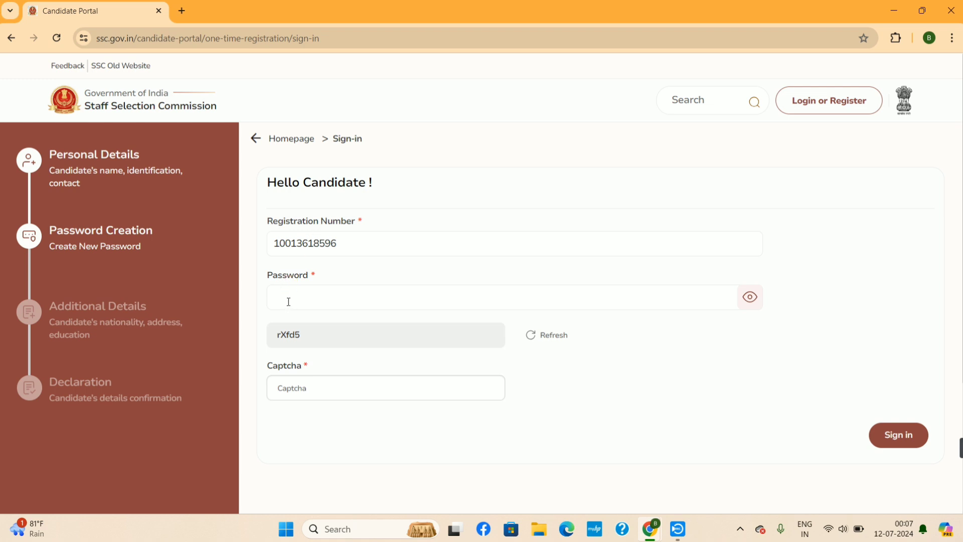
key("ctrl+v")
left_click(287, 391)
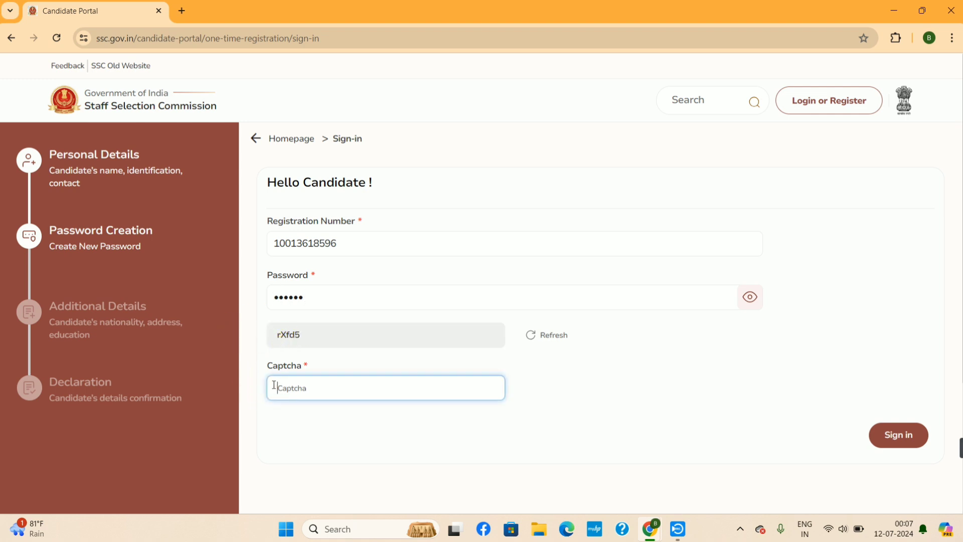
type("rXfd")
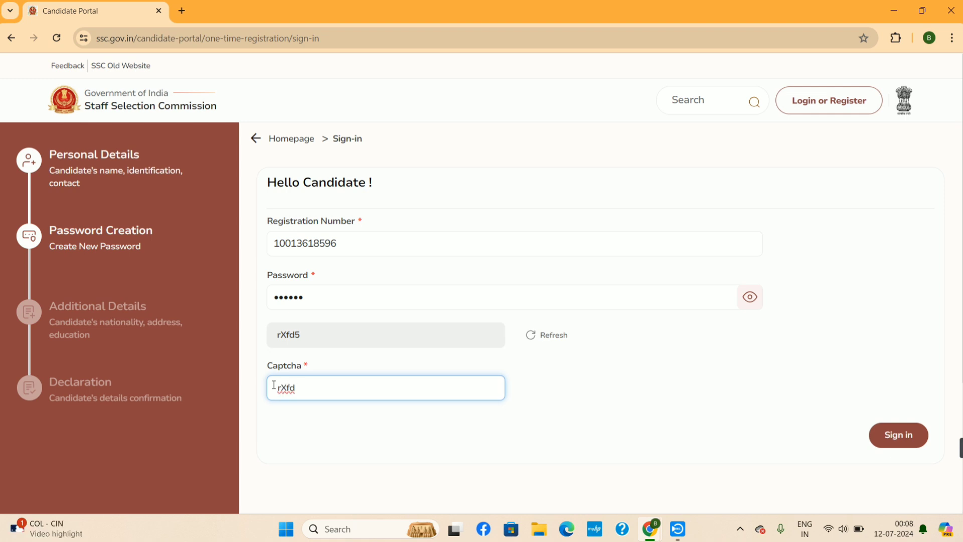
type("5")
left_click(900, 436)
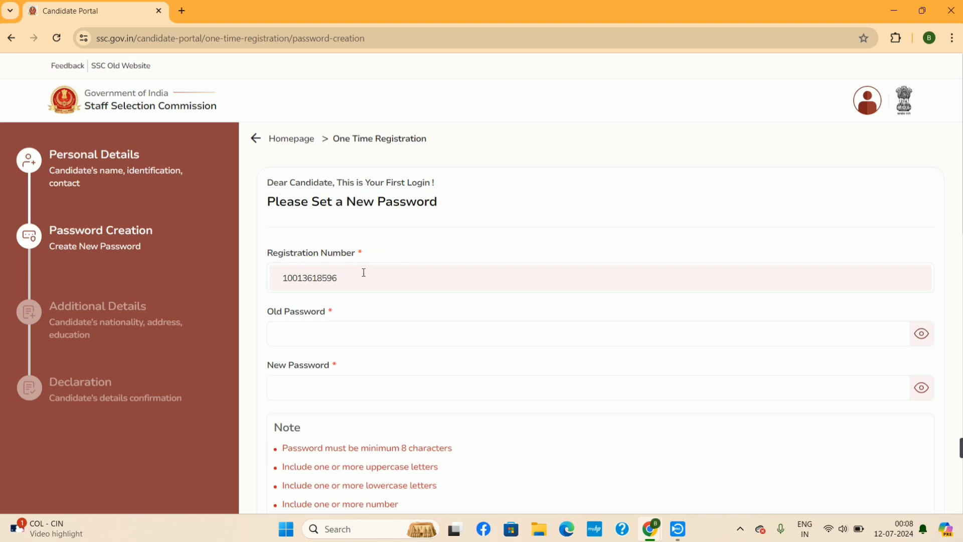
- Fill in the old password, the new password, and a matching confirmation password
scroll(338, 276, "down", 1)
scroll(272, 258, "down", 1)
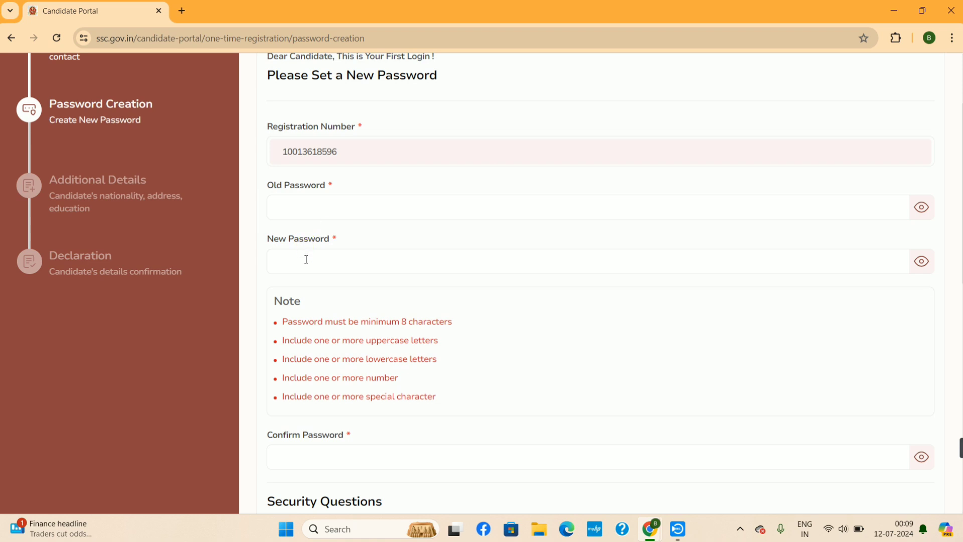
left_click(307, 210)
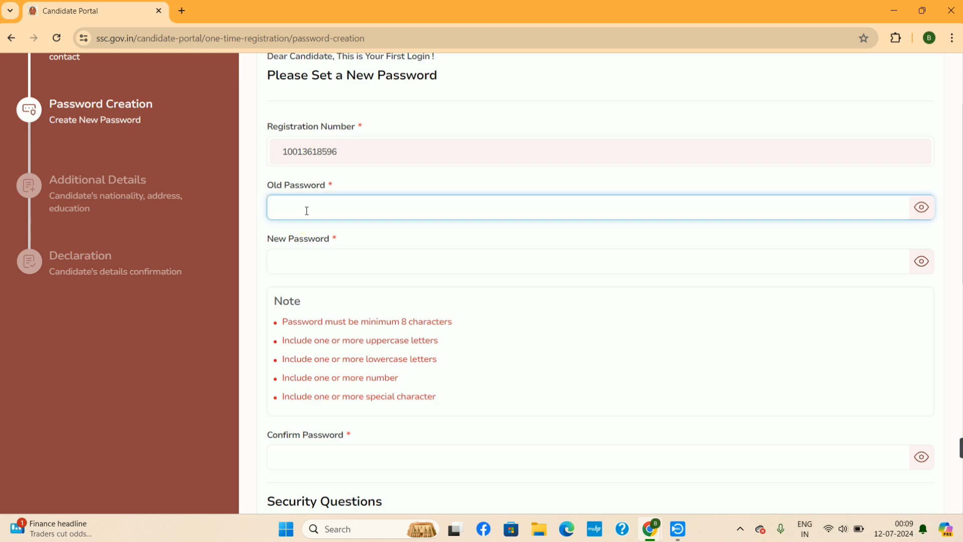
type("••••••")
left_click(296, 259)
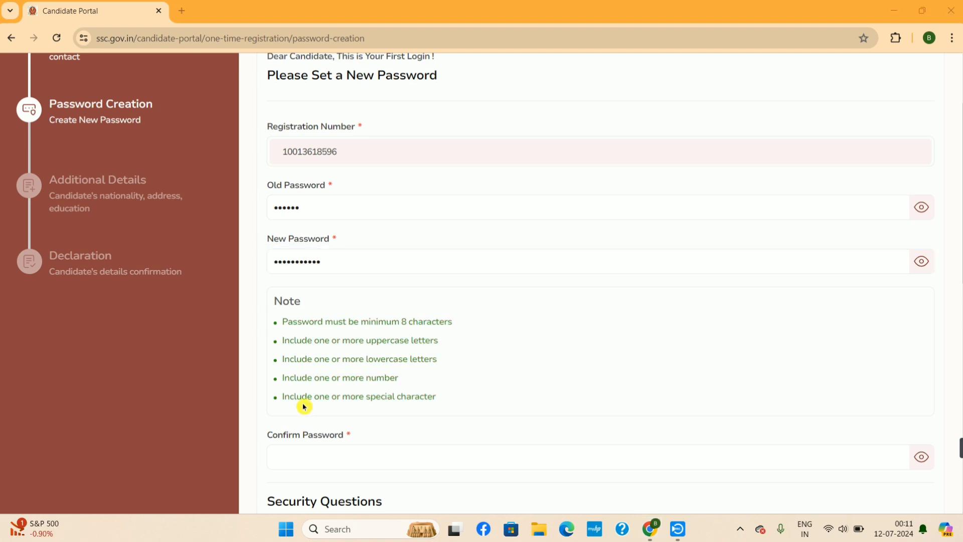
scroll(331, 371, "down", 1)
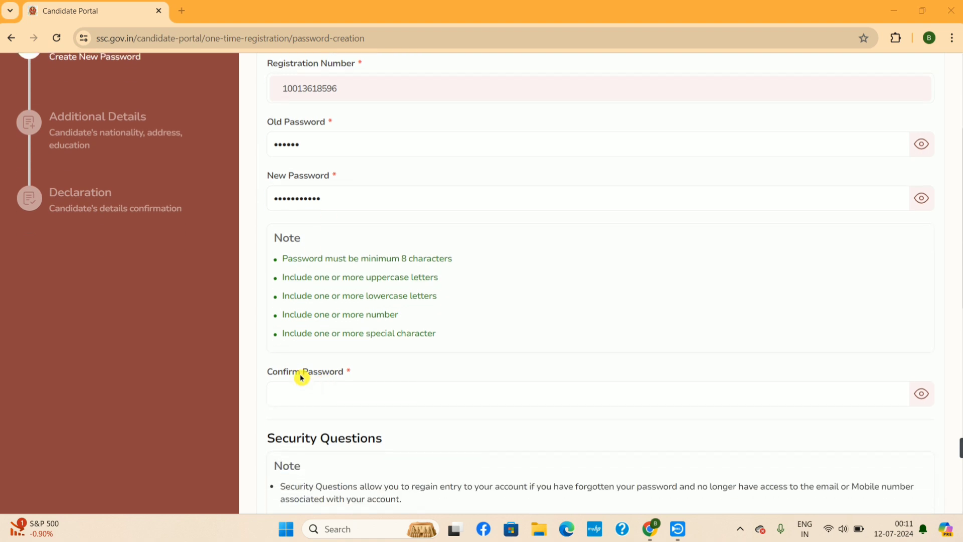
left_click(323, 389)
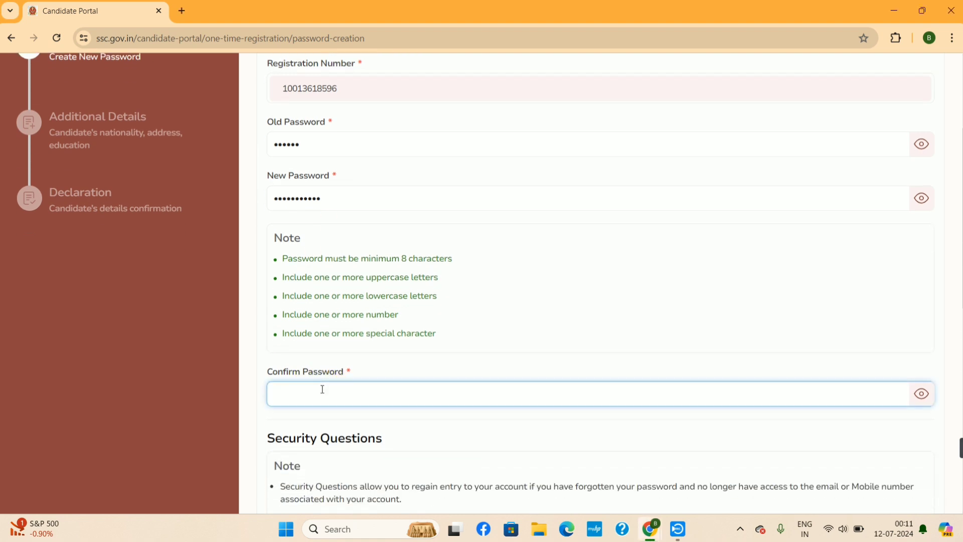
key("ctrl+v")
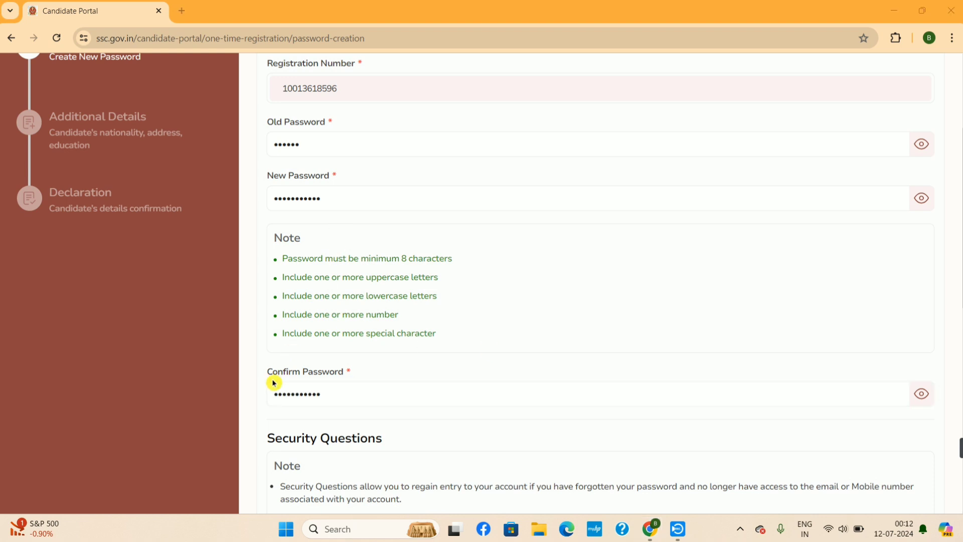
scroll(334, 393, "down", 5)
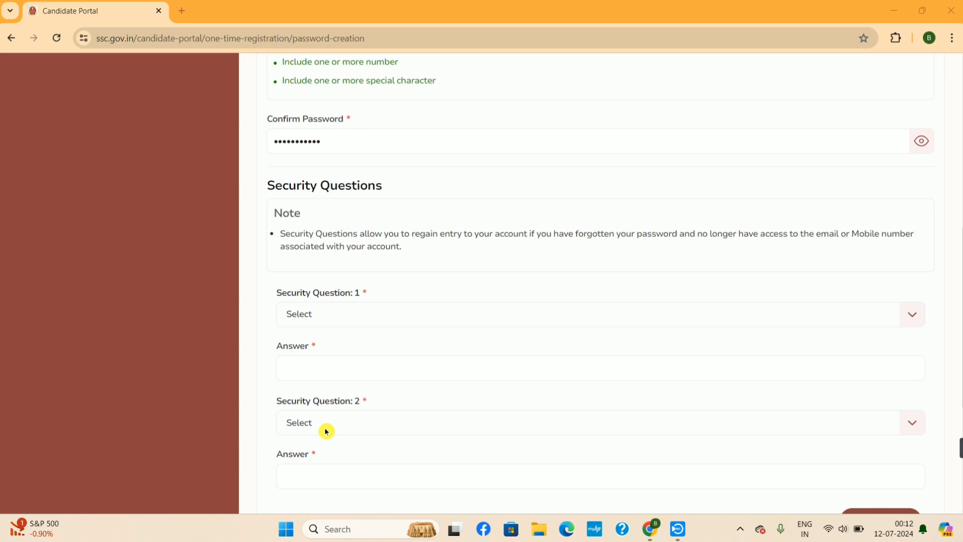
- Set Security Question 1 to the birth-city question and enter its answer
left_click(359, 312)
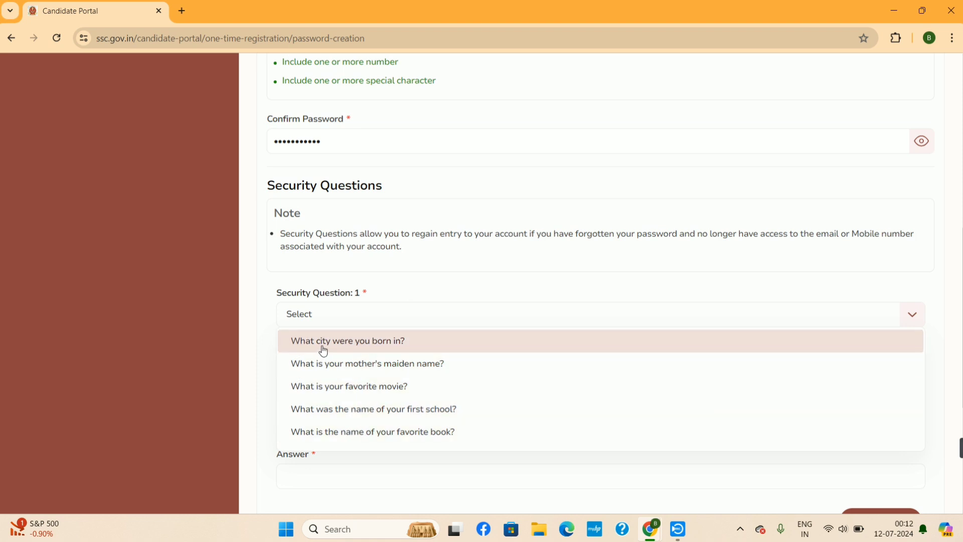
left_click(379, 343)
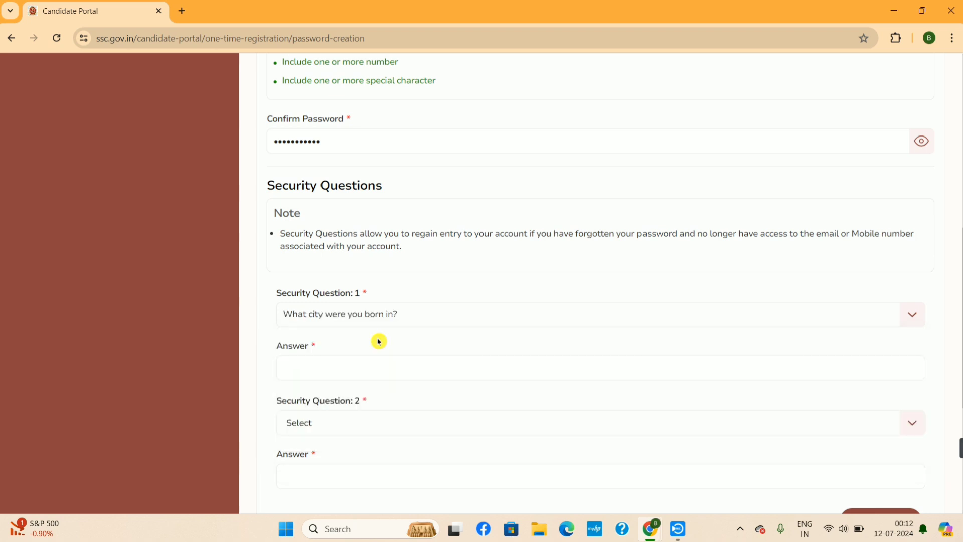
left_click(303, 363)
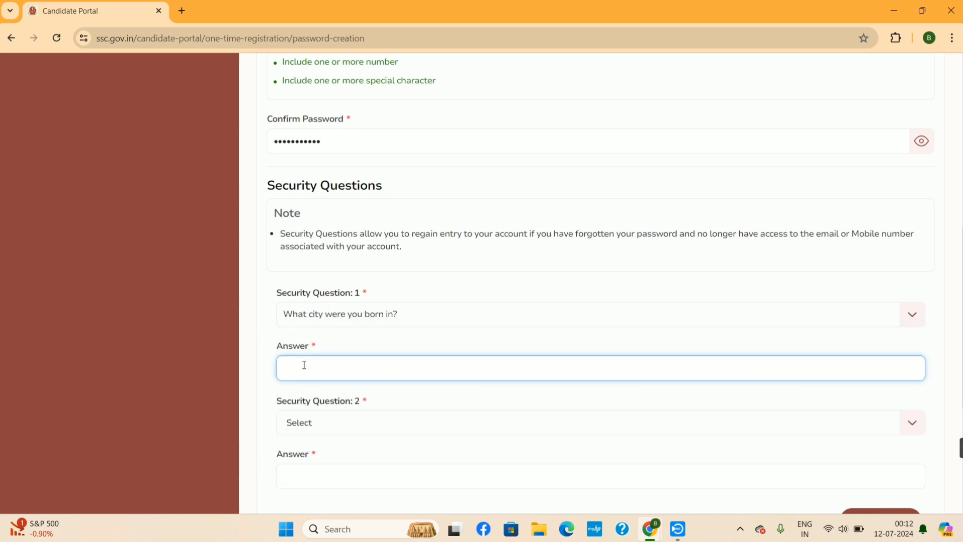
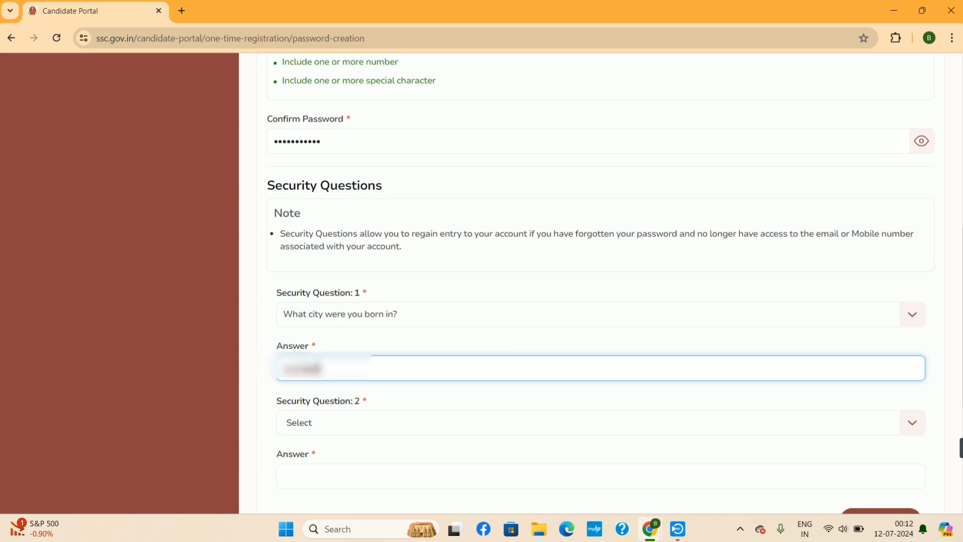
scroll(291, 389, "down", 3)
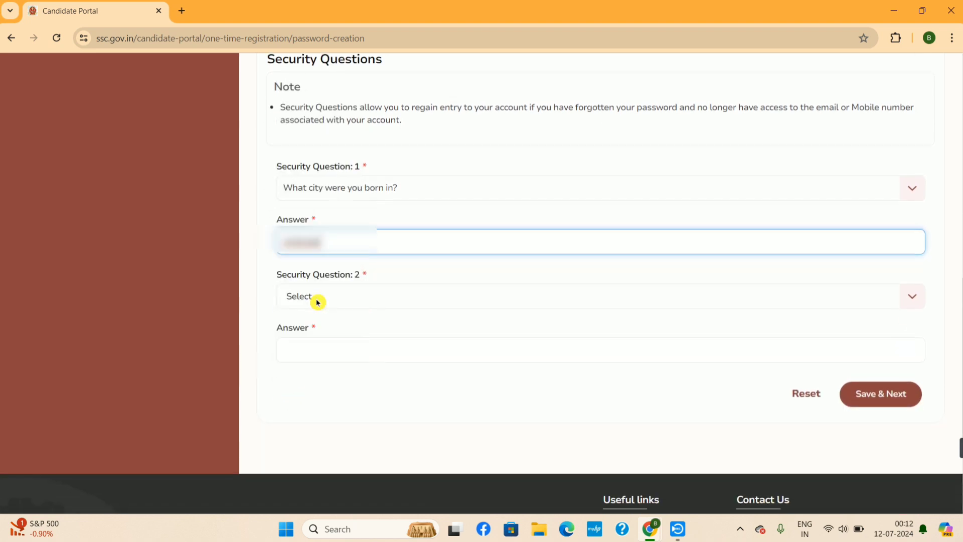
- Set Security Question 2 to the favorite-book question, answer it, and save the new password
left_click(319, 297)
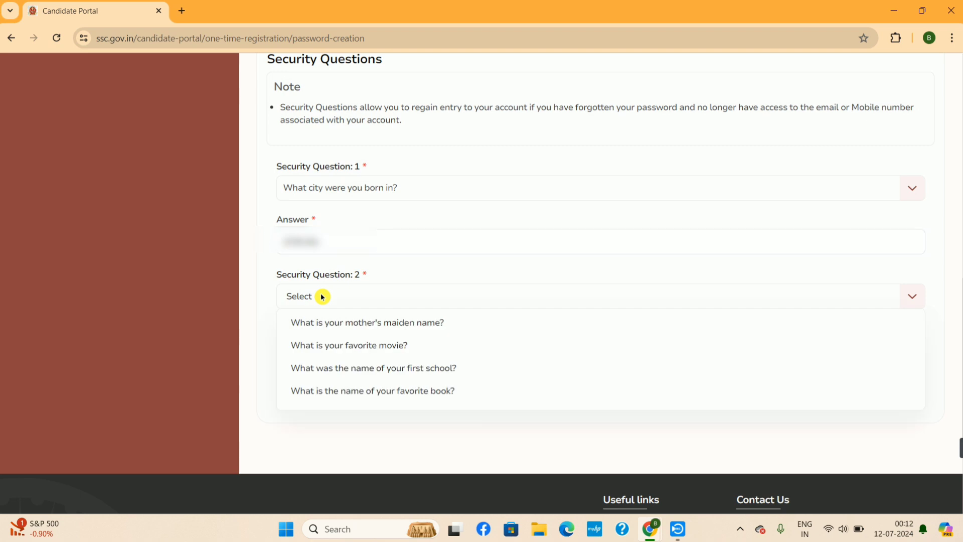
left_click(318, 391)
left_click(337, 344)
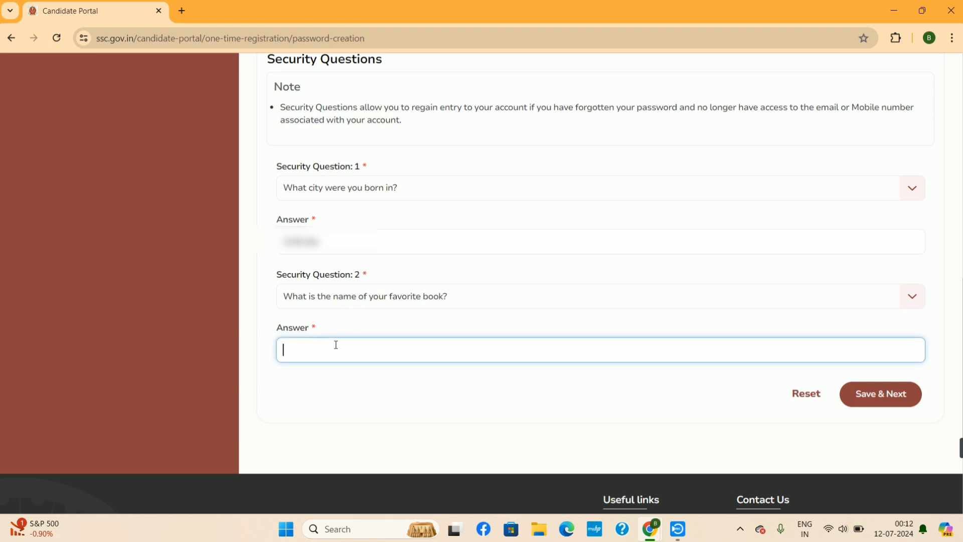
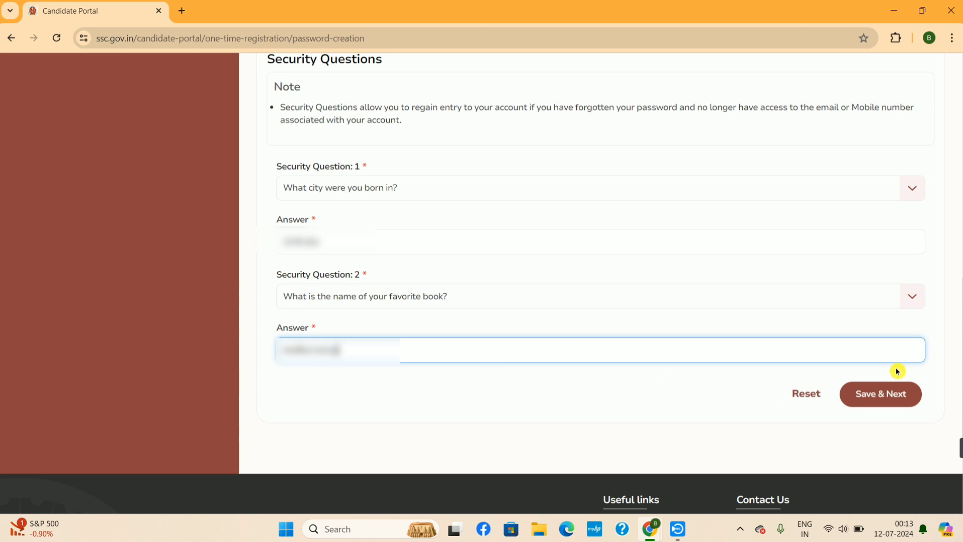
left_click(875, 396)
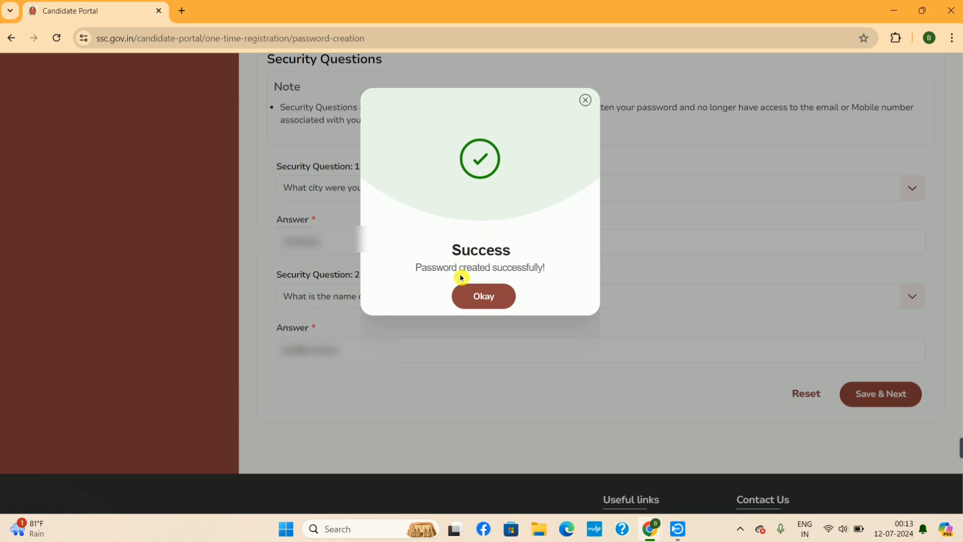
left_click(490, 300)
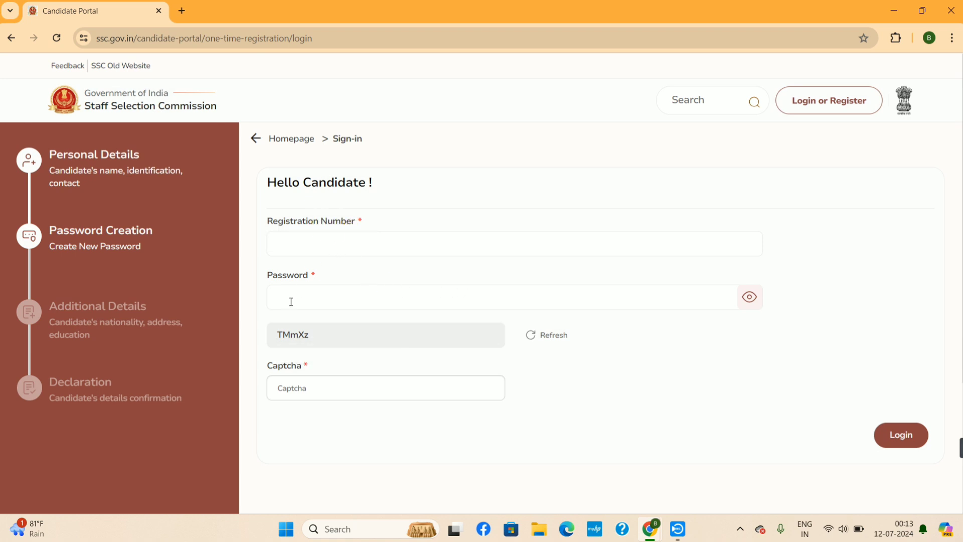
- Sign in again with the autofilled registration number and password plus the displayed captcha code
left_click(326, 243)
left_click(291, 298)
type("••")
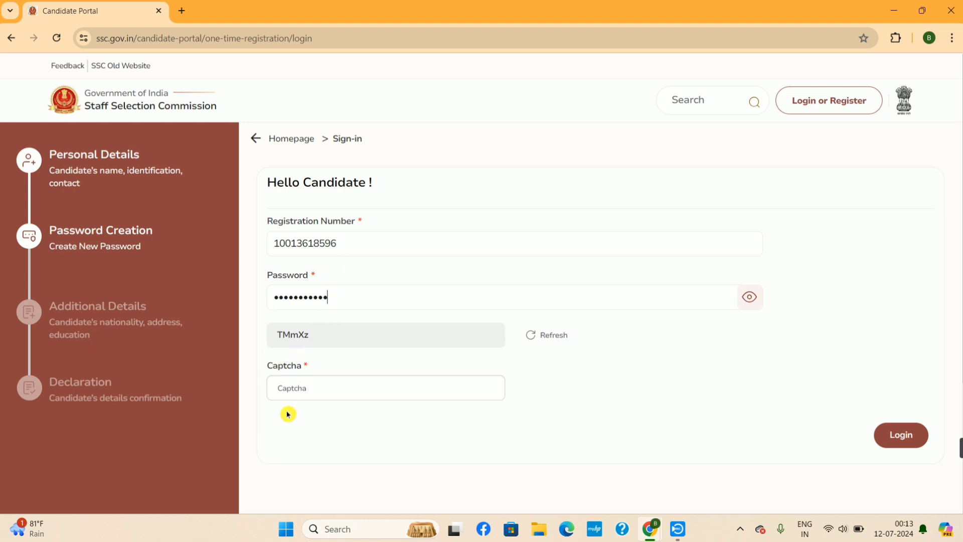
left_click(309, 388)
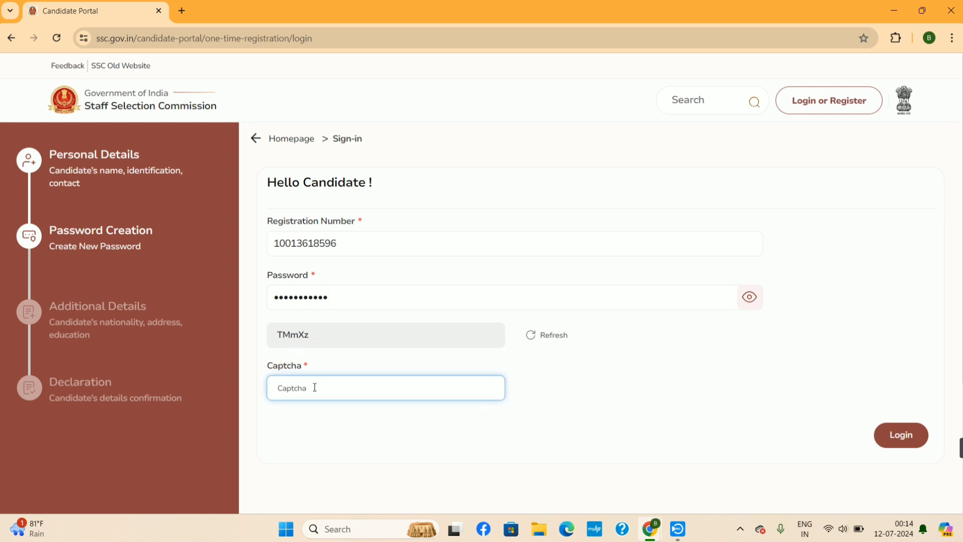
type("TMmXz")
left_click(910, 435)
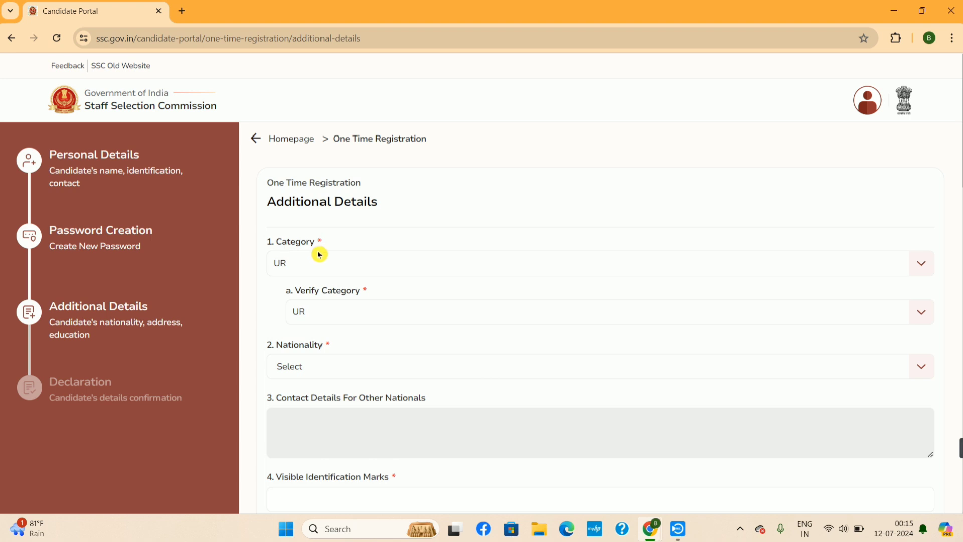
- Set Category and Verify Category both to UR
left_click(300, 268)
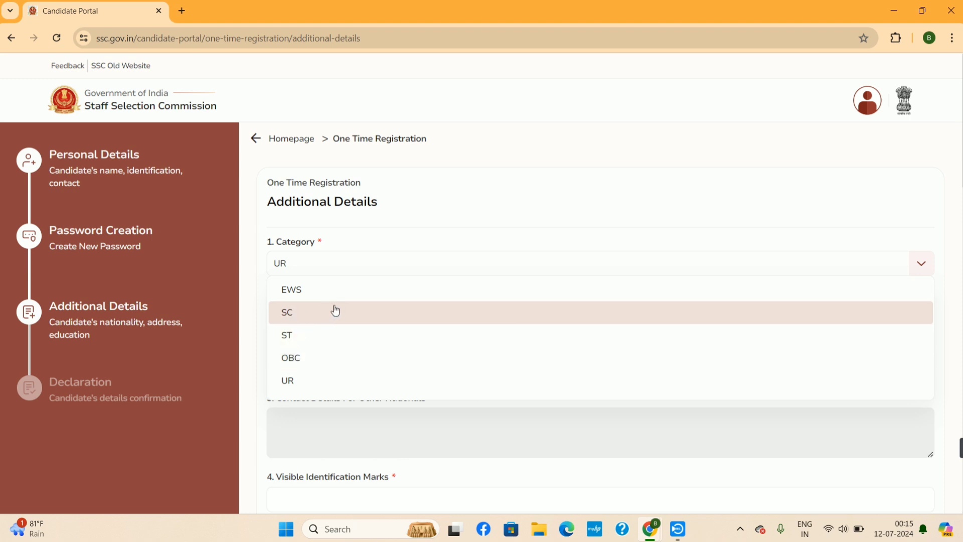
left_click(309, 380)
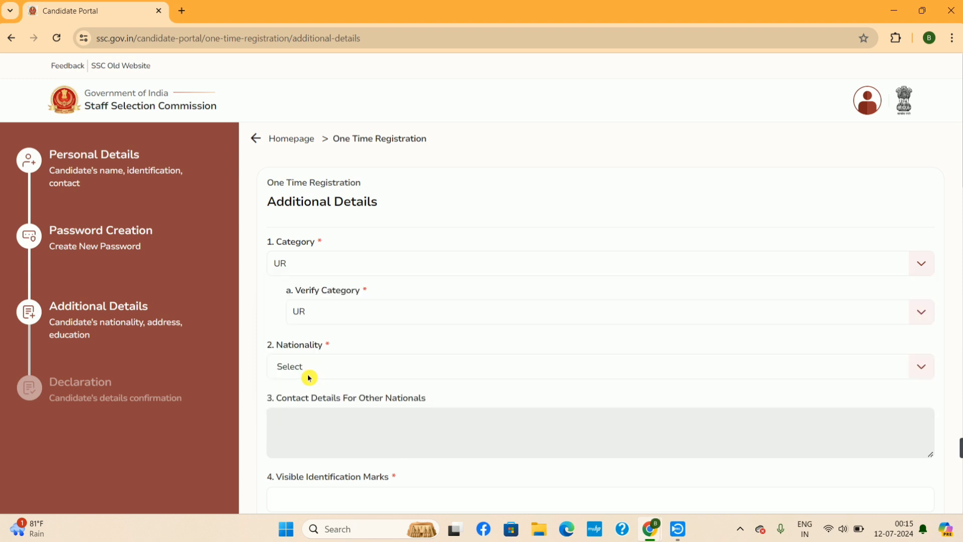
left_click(334, 307)
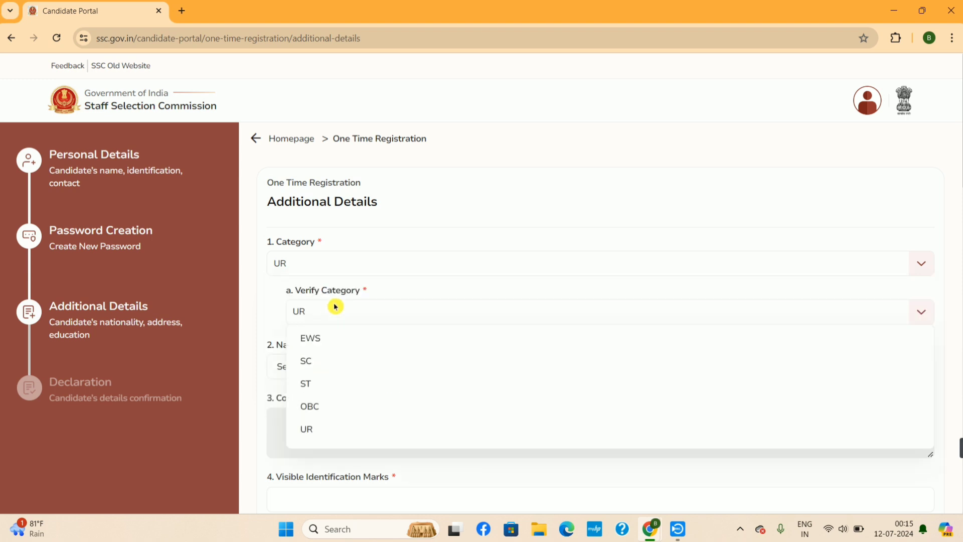
left_click(323, 429)
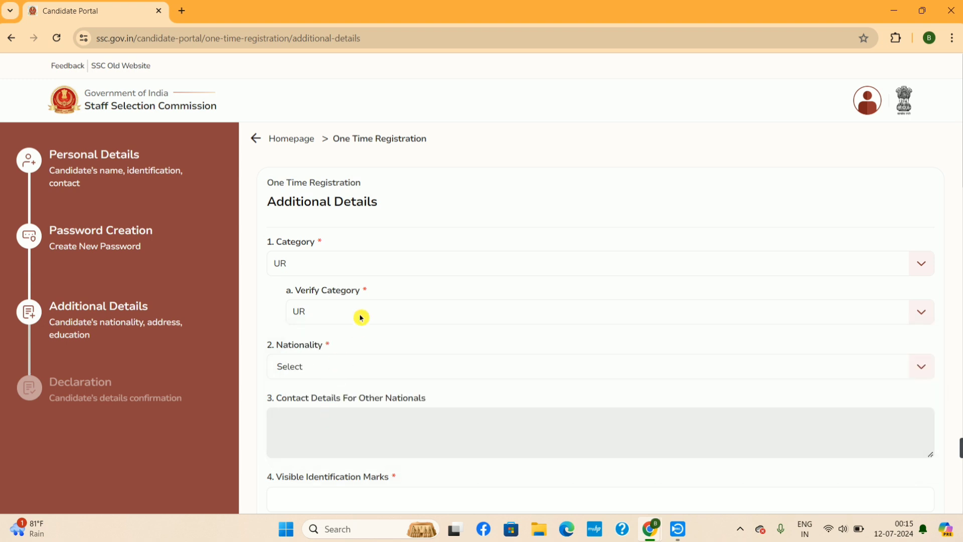
scroll(353, 315, "down", 1)
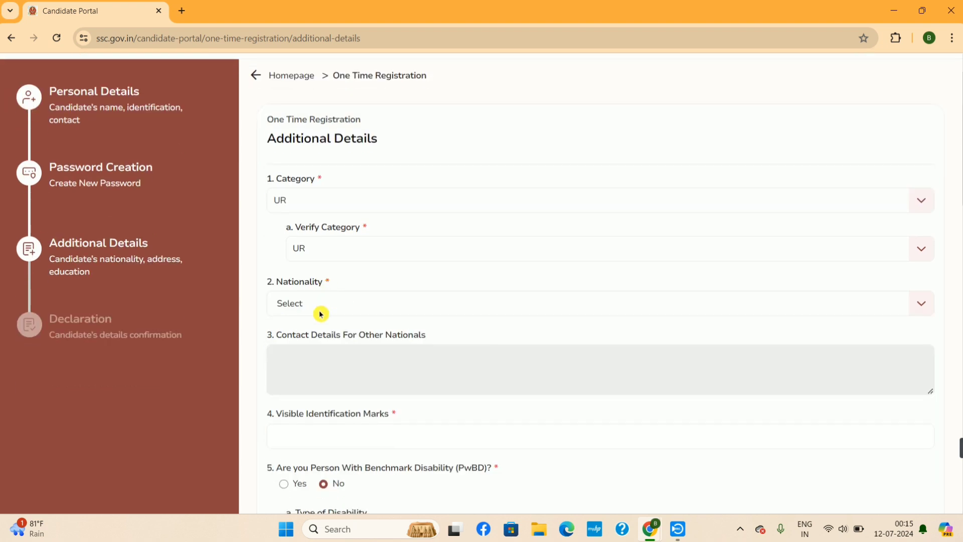
- Set Nationality to Citizen of India
left_click(383, 303)
scroll(374, 315, "down", 1)
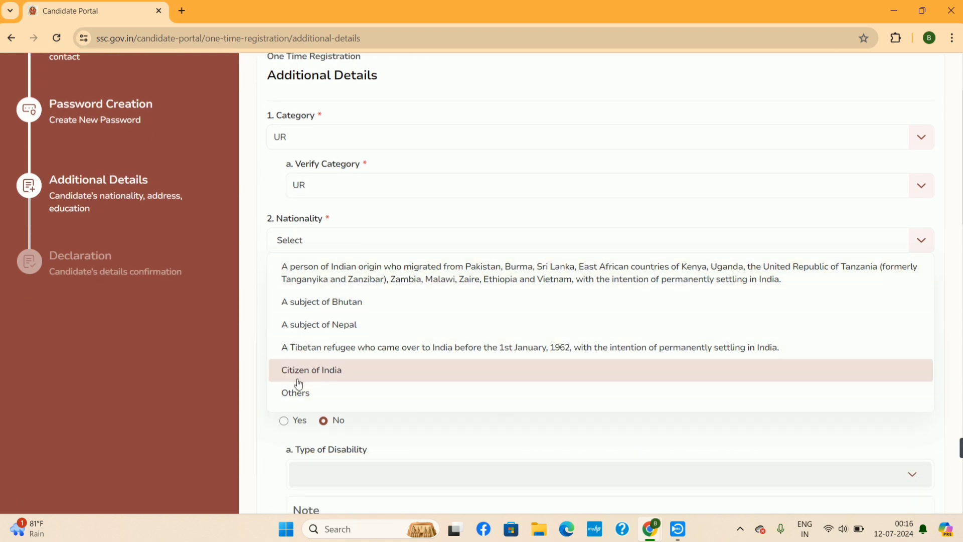
left_click(344, 372)
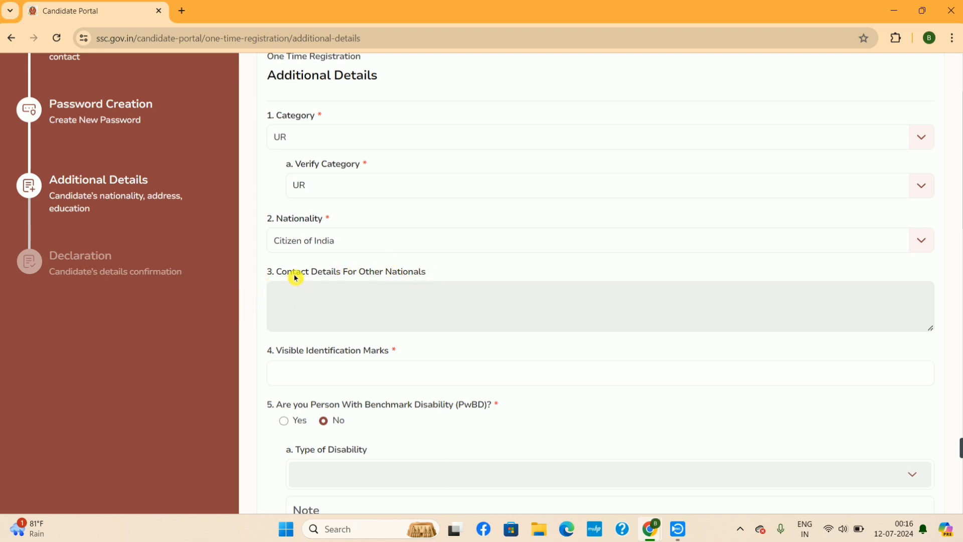
- Enter NO MARKS as the visible identification marks
scroll(283, 371, "down", 1)
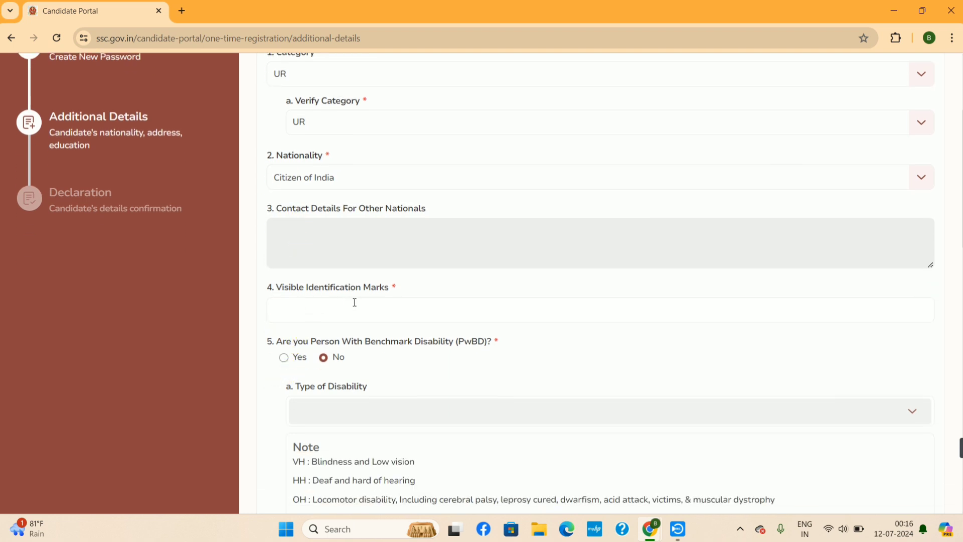
scroll(362, 299, "down", 1)
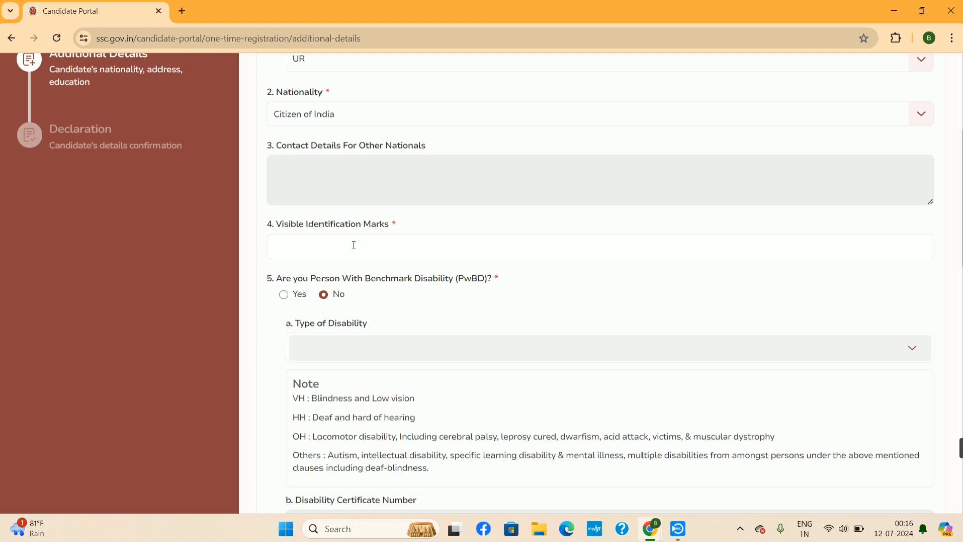
left_click(334, 241)
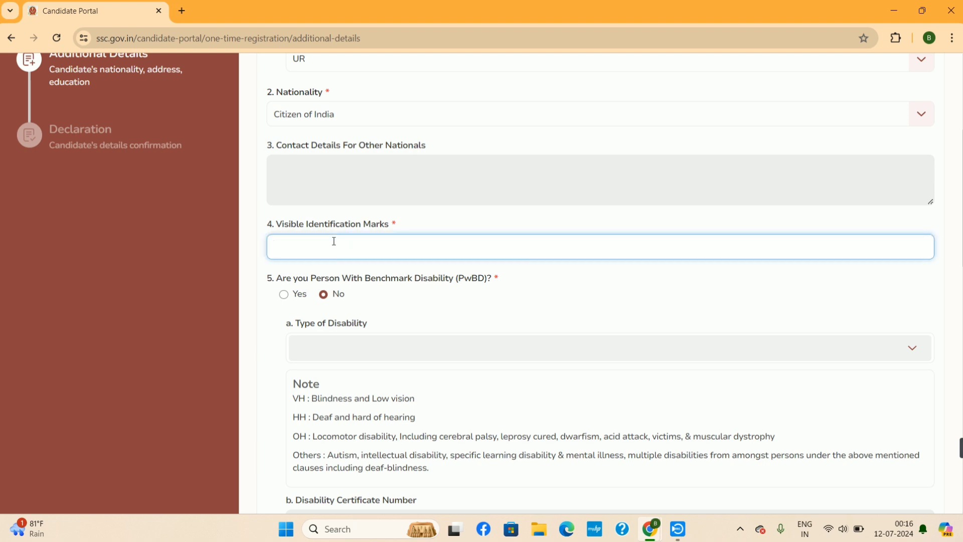
type("NO MARKS")
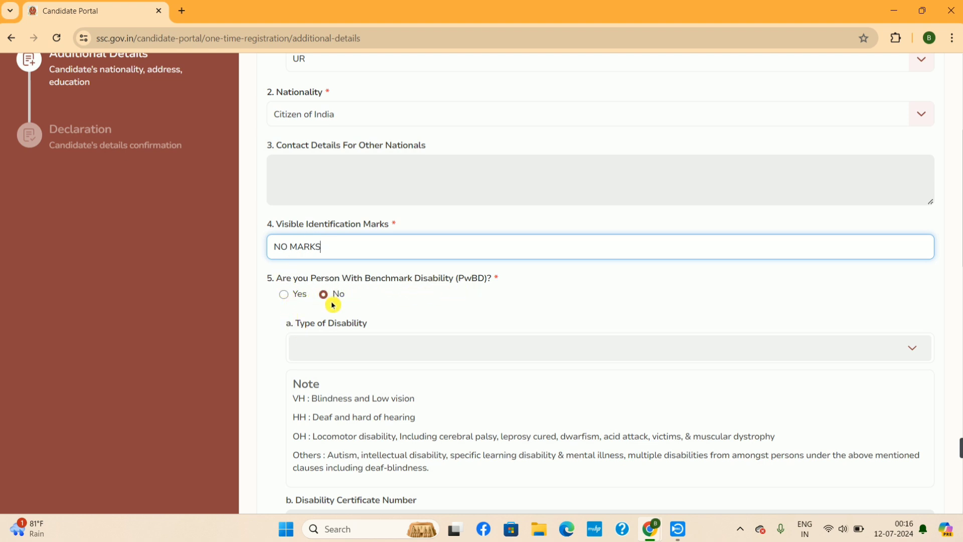
- Leave the benchmark disability (PwBD) answer as No after briefly selecting Yes
scroll(334, 305, "down", 3)
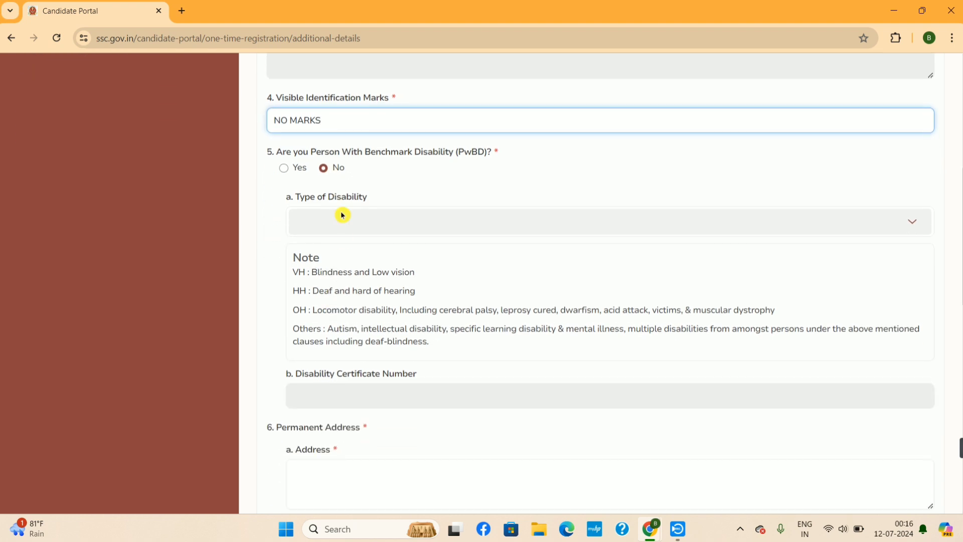
left_click(290, 169)
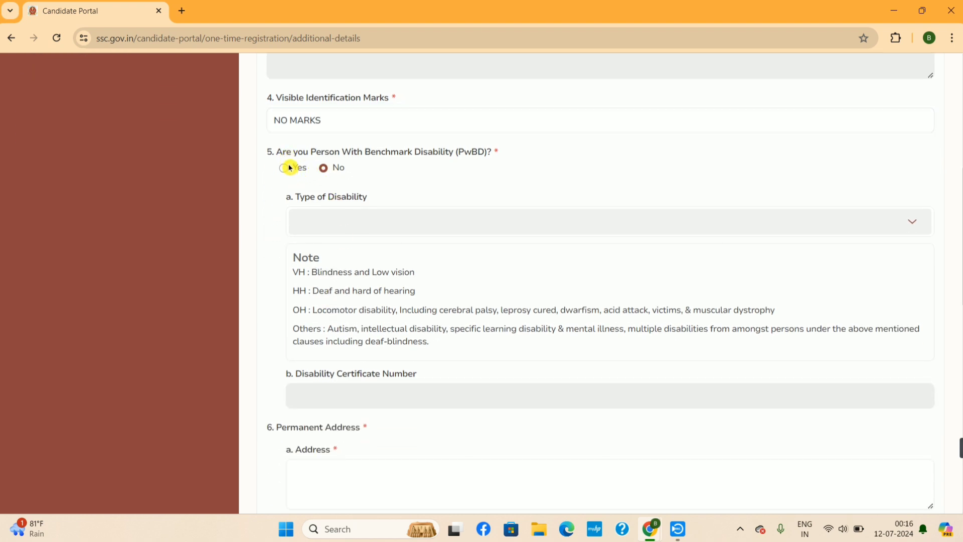
left_click(290, 168)
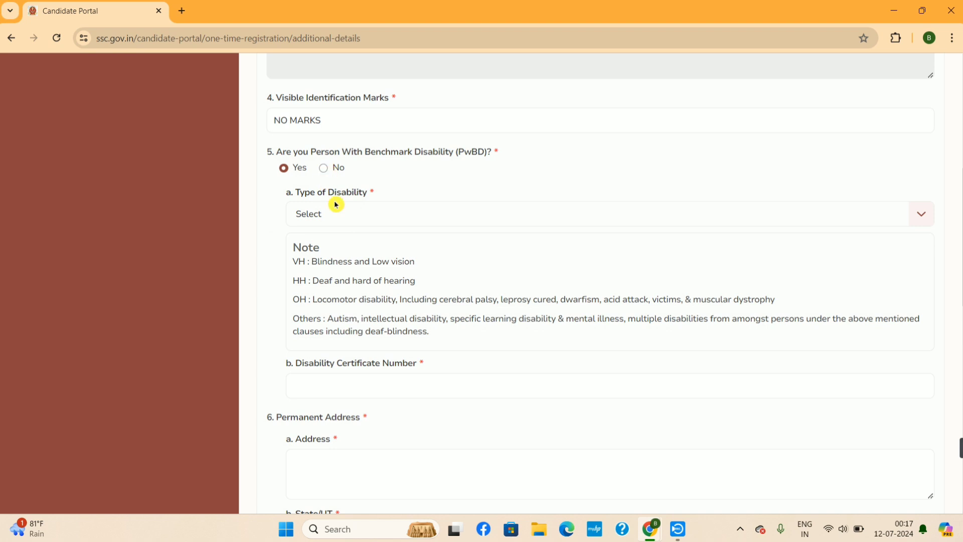
left_click(324, 169)
scroll(339, 243, "down", 5)
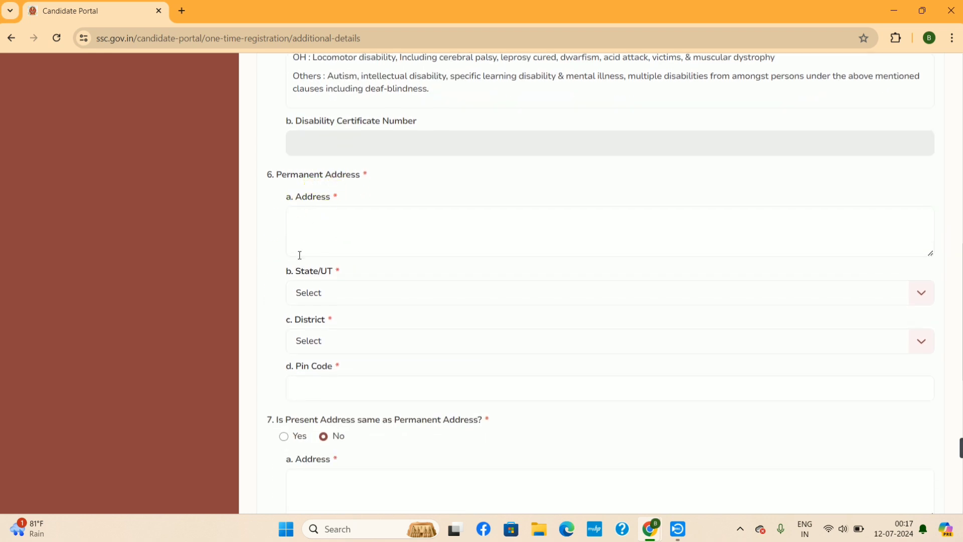
- Enter the permanent address text and choose West Bengal as its State/UT
left_click(317, 209)
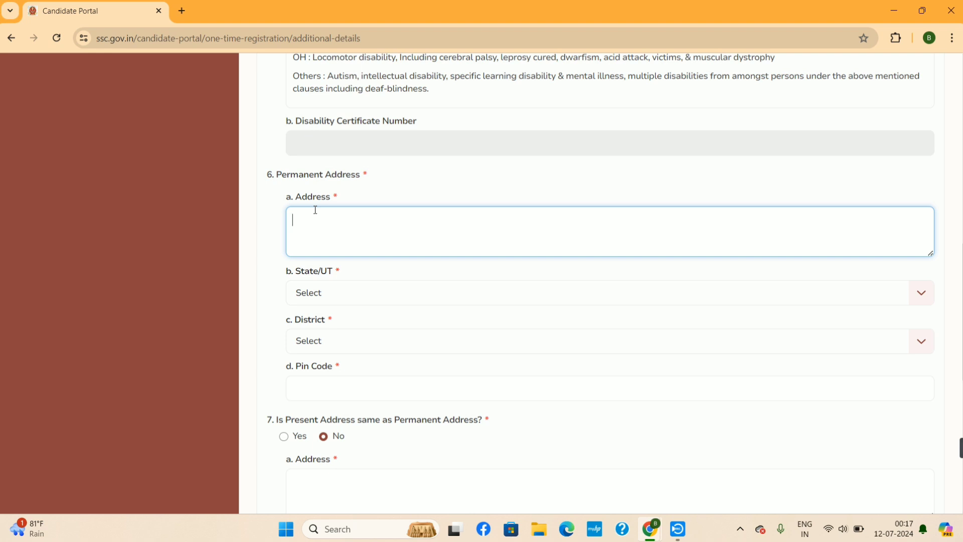
key("ctrl+v")
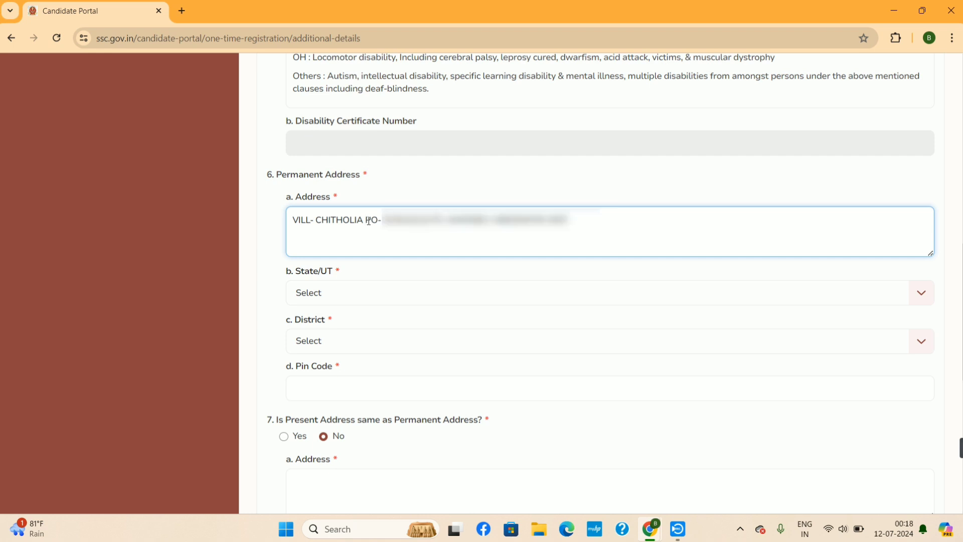
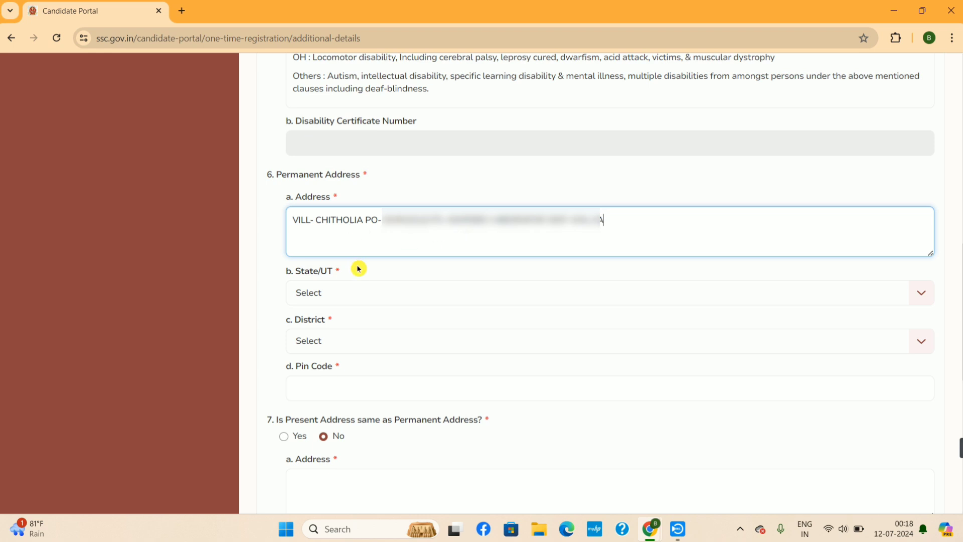
left_click(322, 293)
scroll(329, 349, "down", 1)
scroll(328, 350, "down", 10)
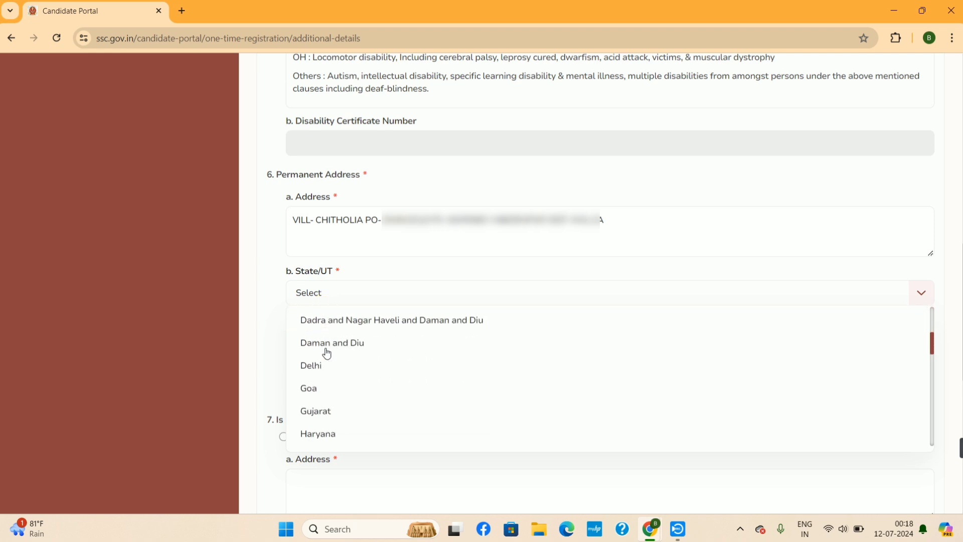
scroll(326, 351, "down", 2)
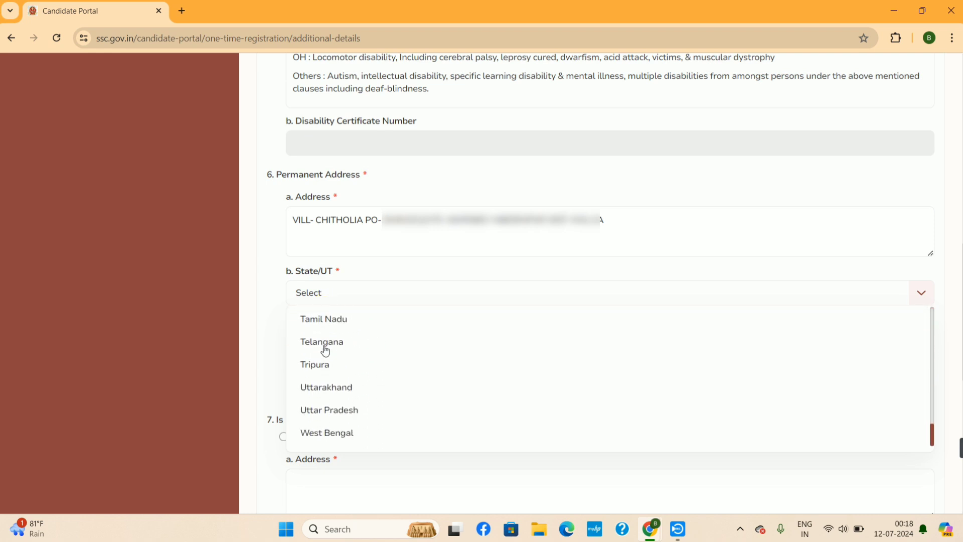
left_click(342, 432)
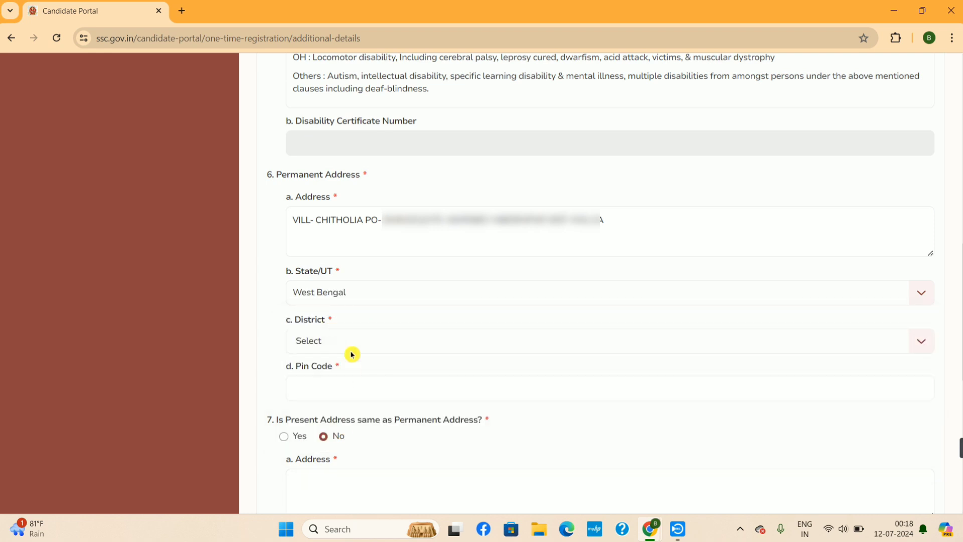
- Choose Malda as the district and enter the six-digit pin code
left_click(327, 341)
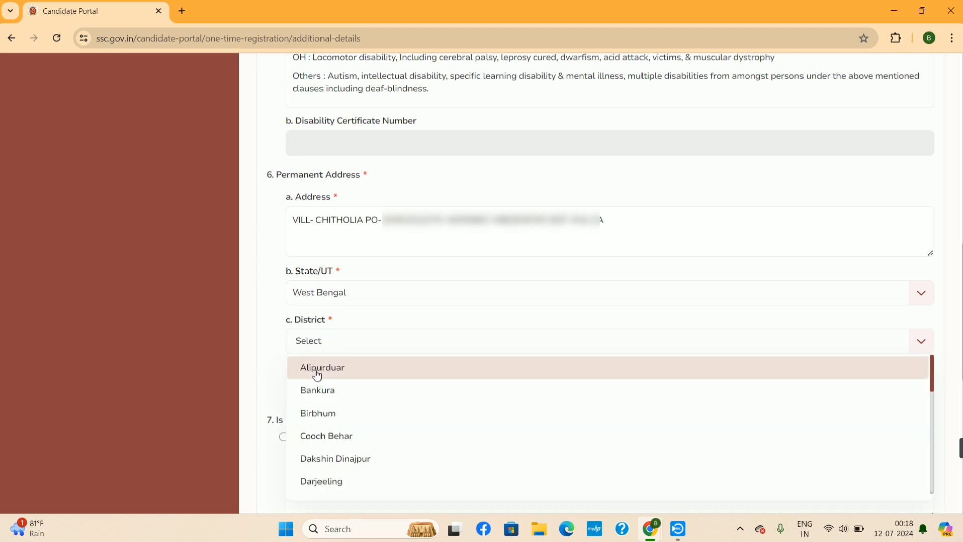
scroll(316, 396, "down", 4)
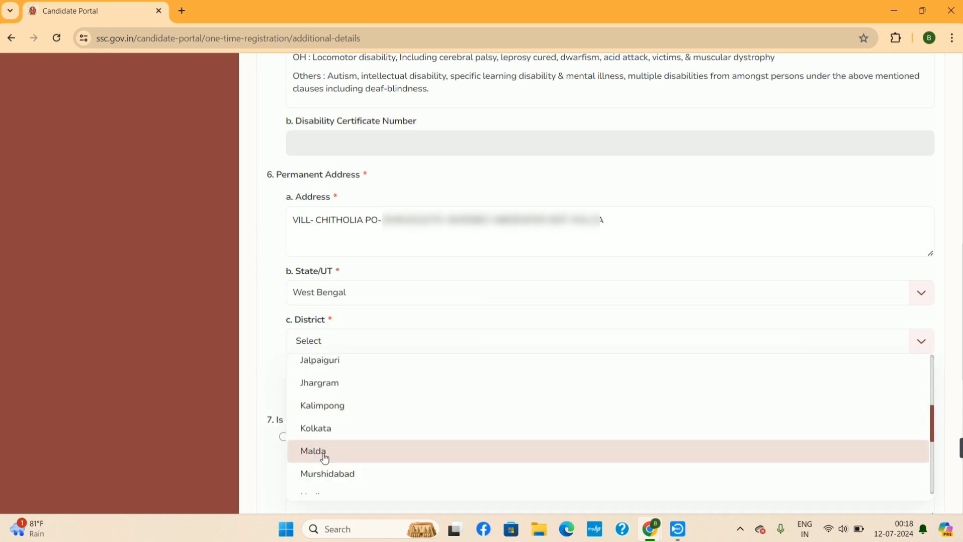
left_click(322, 451)
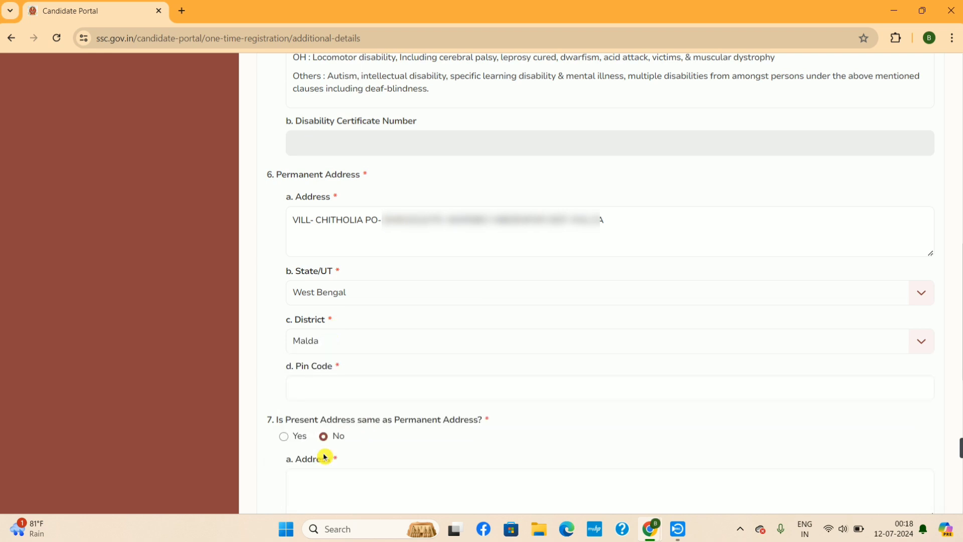
left_click(304, 385)
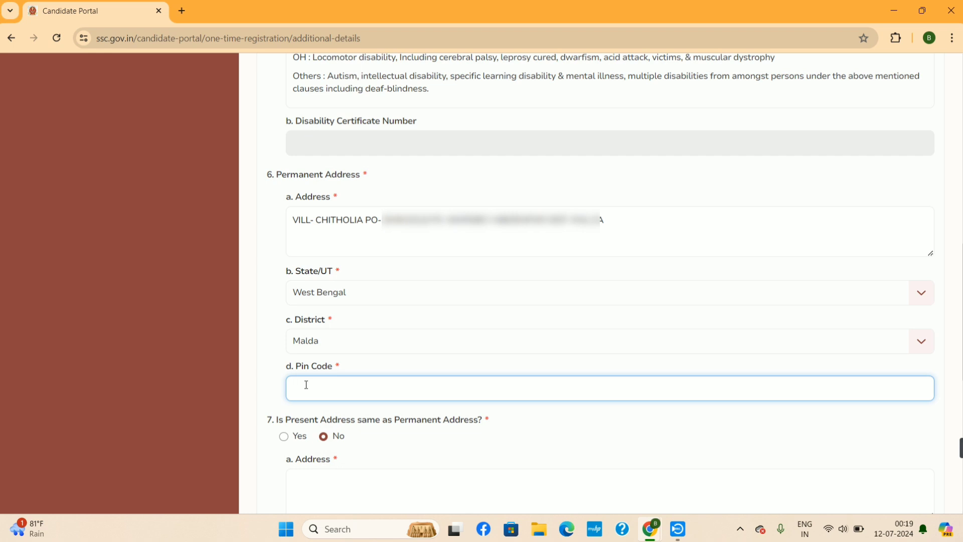
type("732101")
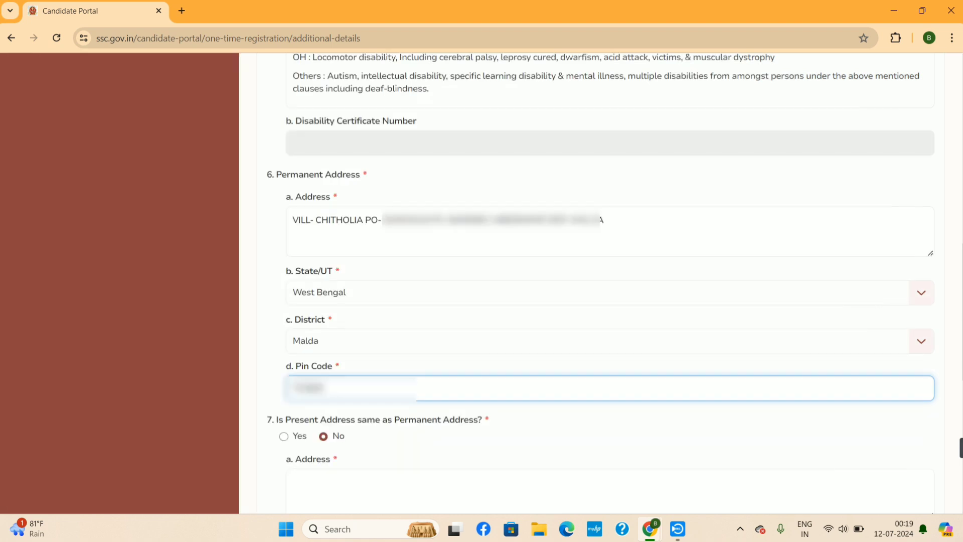
scroll(452, 386, "down", 3)
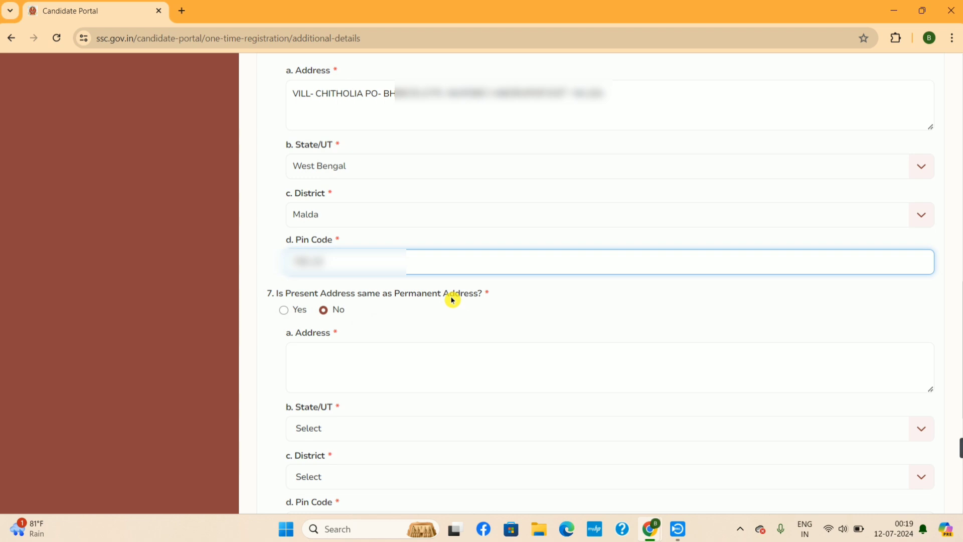
- Answer Yes to present address same as permanent, then Save & Next and confirm the success message
left_click(284, 311)
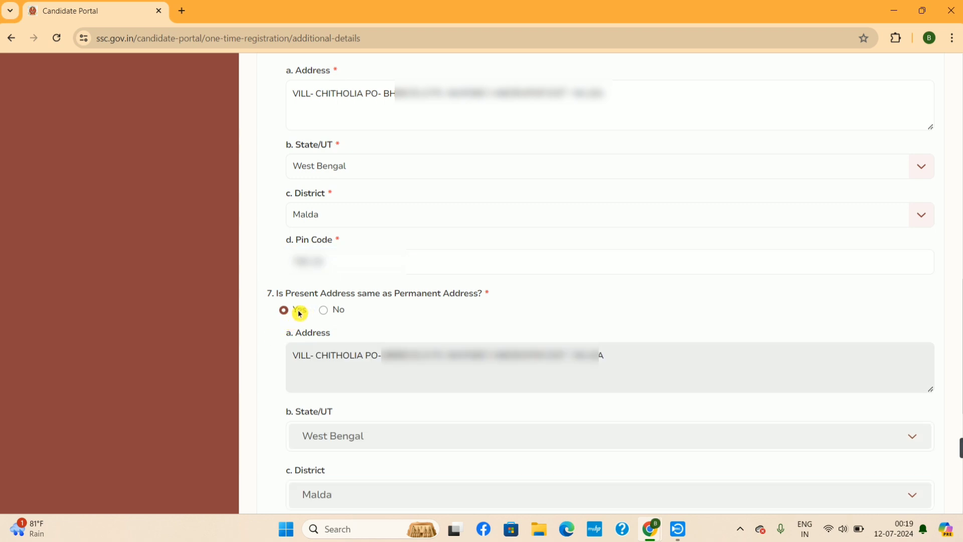
left_click(330, 310)
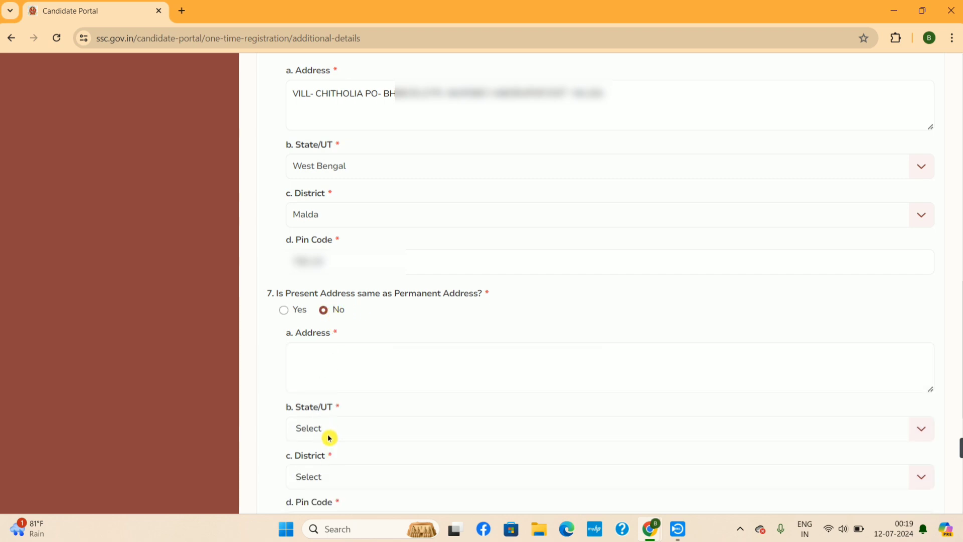
left_click(283, 311)
scroll(321, 334, "down", 3)
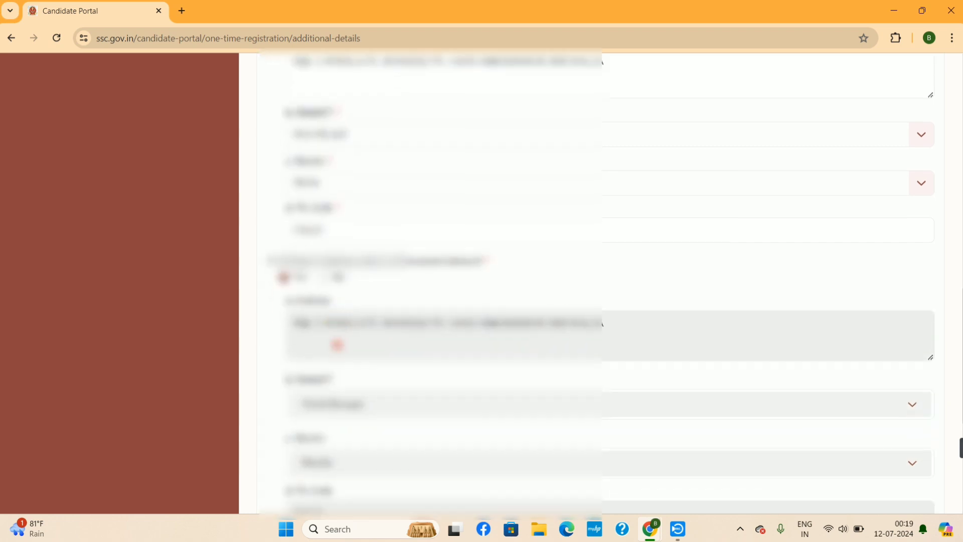
scroll(602, 230, "down", 1)
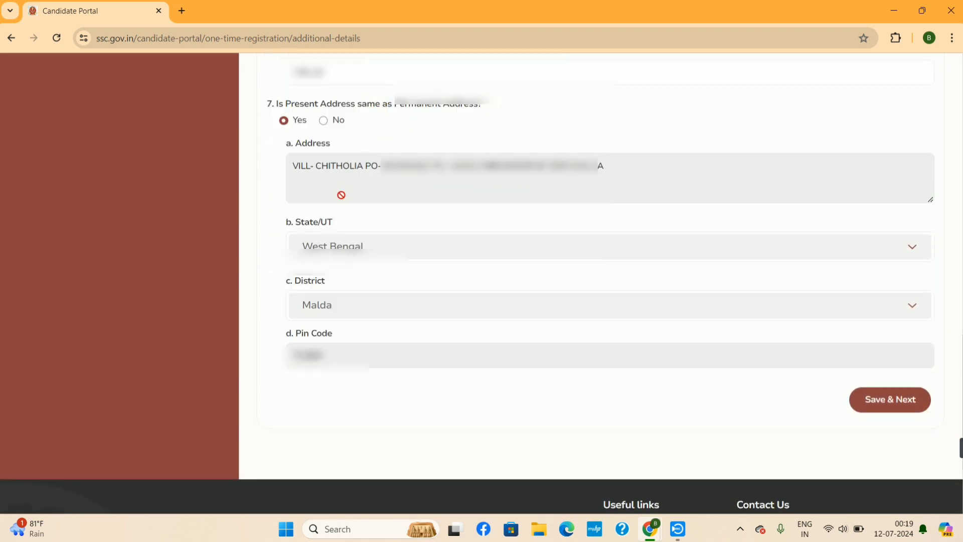
left_click(885, 405)
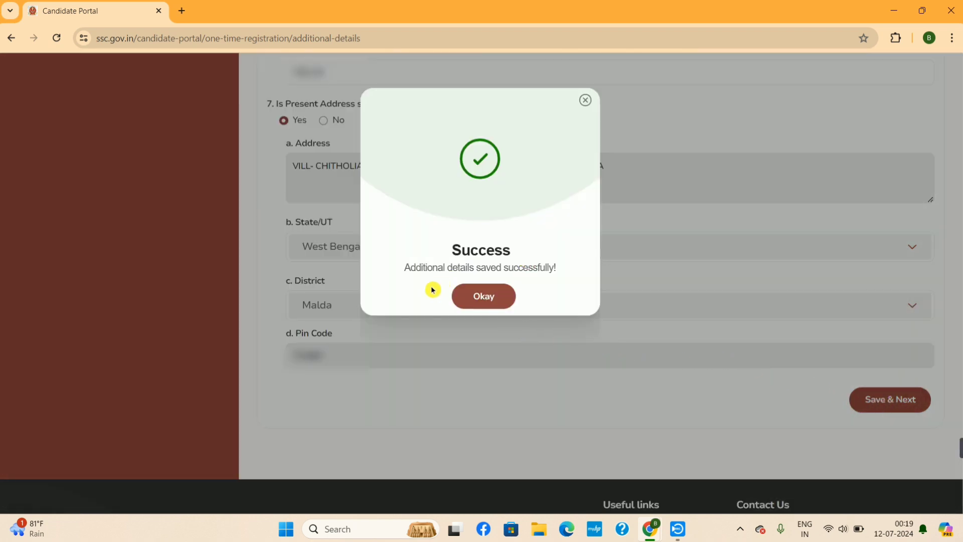
left_click(486, 300)
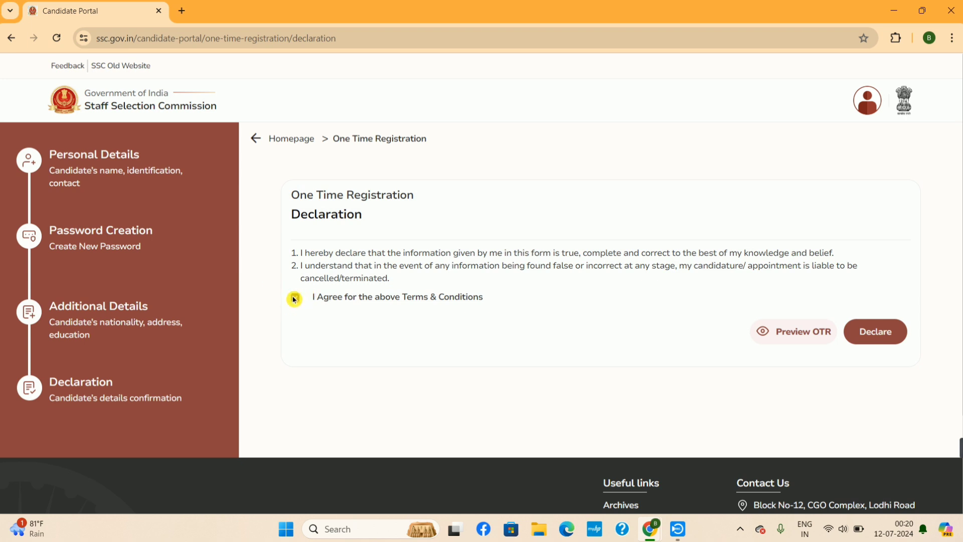
- Declare the agreed terms and confirm the success message to reach the Candidate Dashboard
left_click(873, 334)
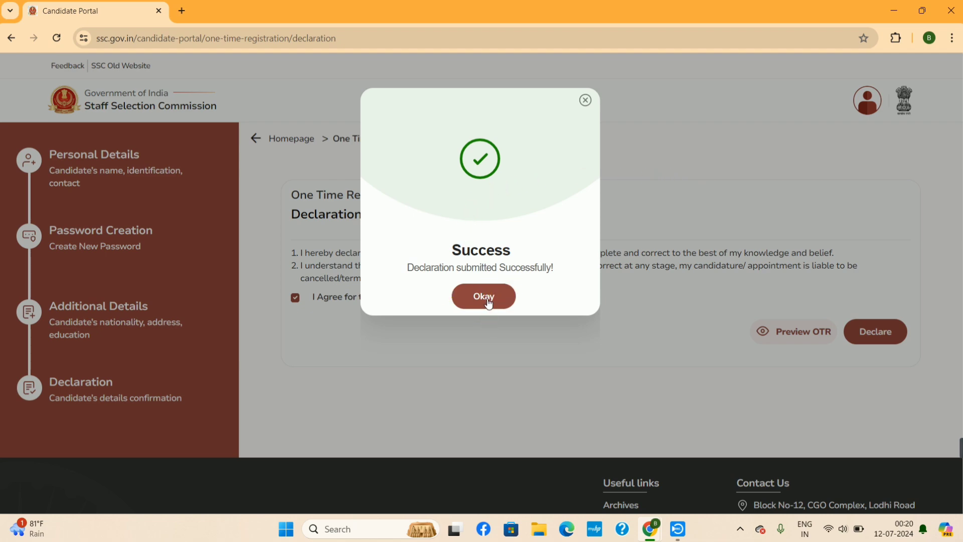
left_click(483, 297)
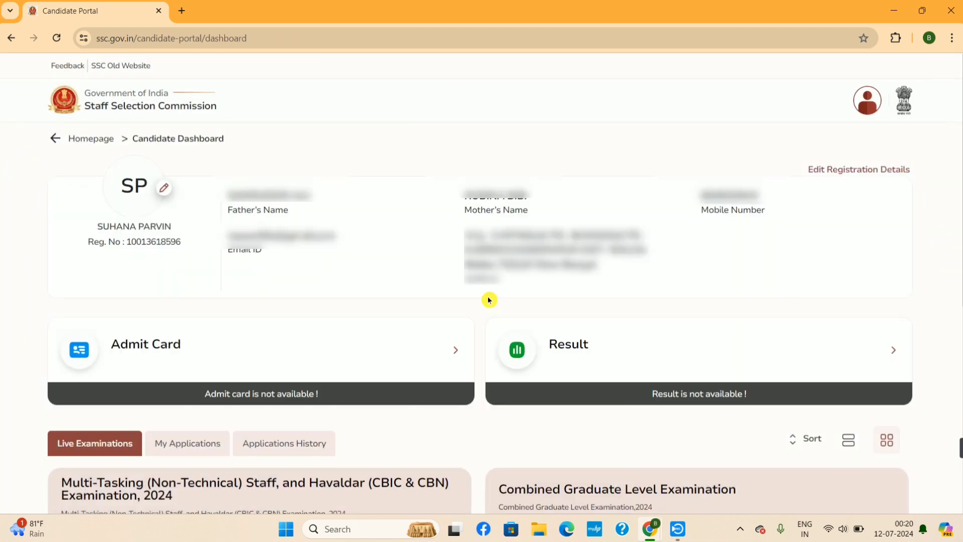